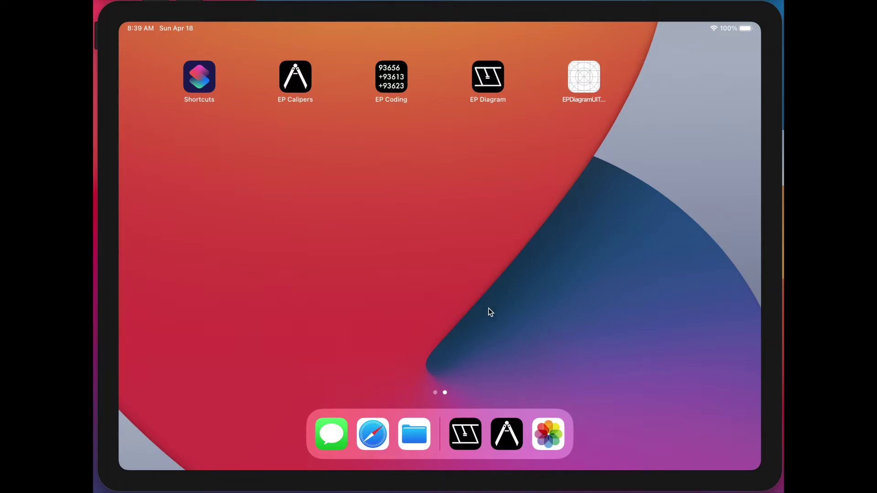
Open EP Diagram and create a new diagram.
click(465, 436)
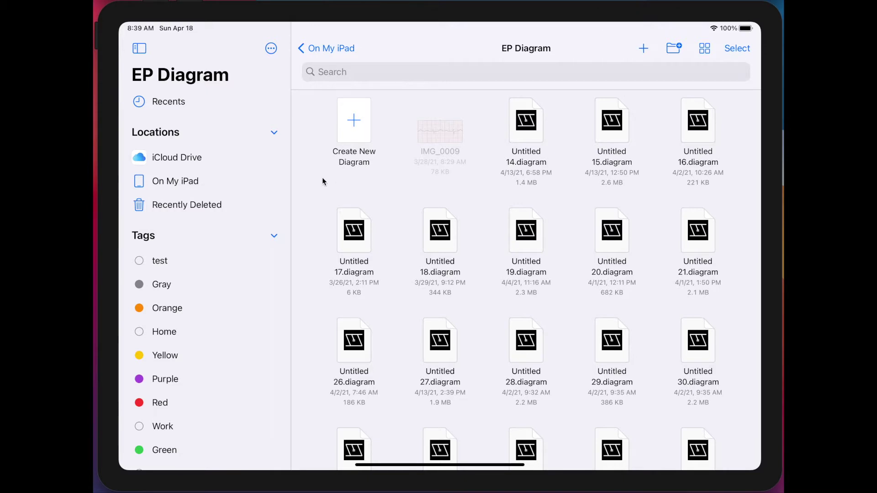
click(355, 124)
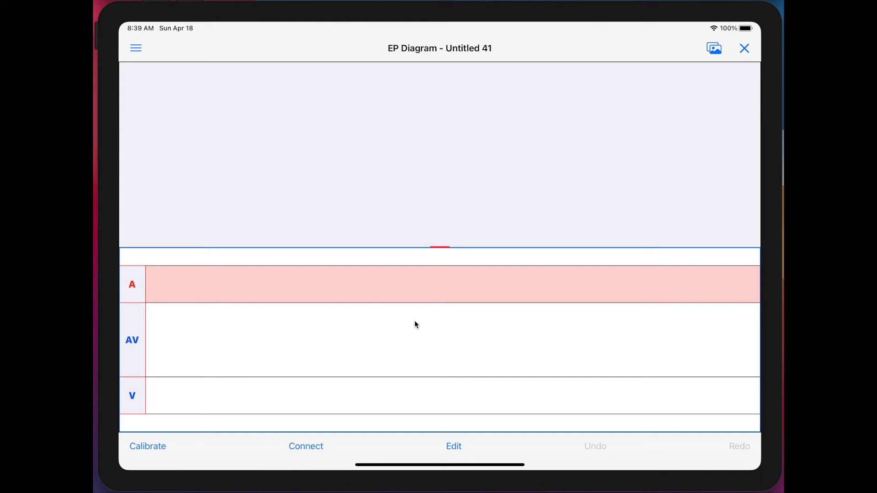
Load the ECG image IMG_0009 from the EP Diagram folder on the iPad into the diagram.
click(136, 48)
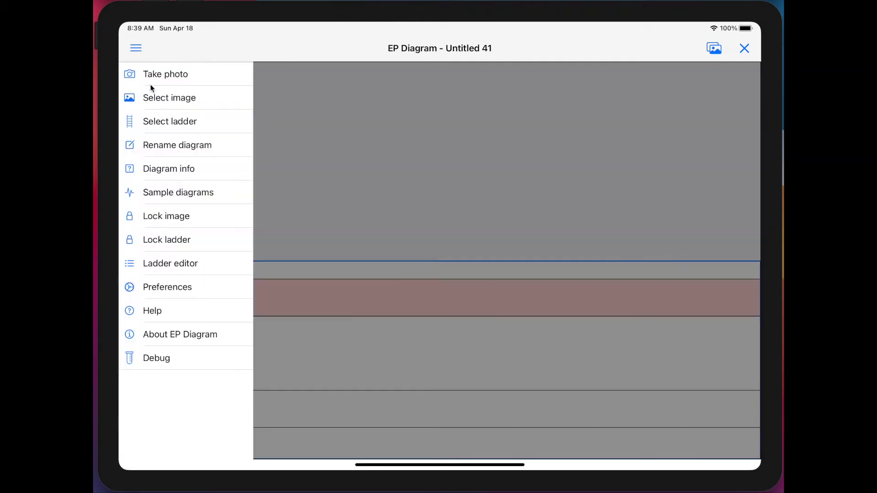
click(172, 97)
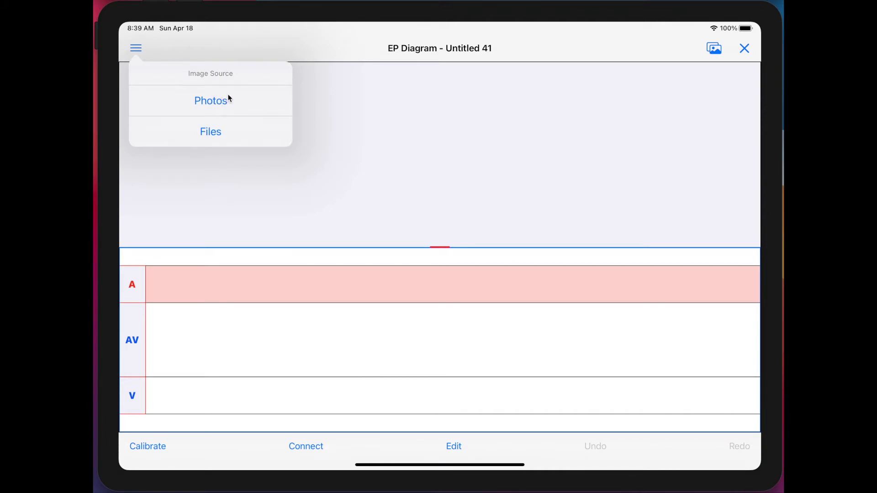
click(219, 132)
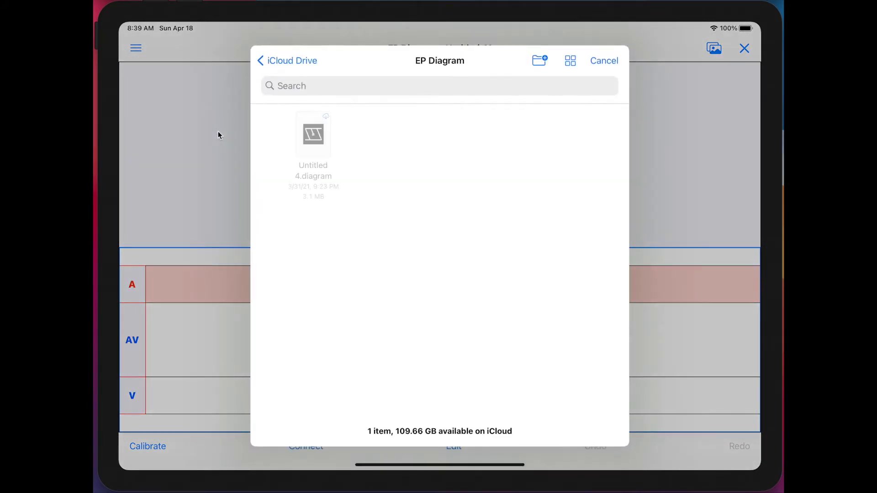
click(277, 67)
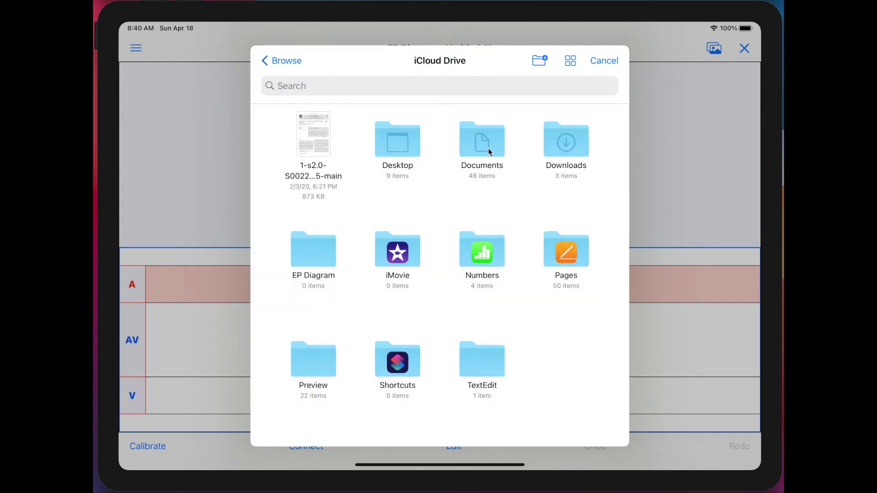
click(292, 61)
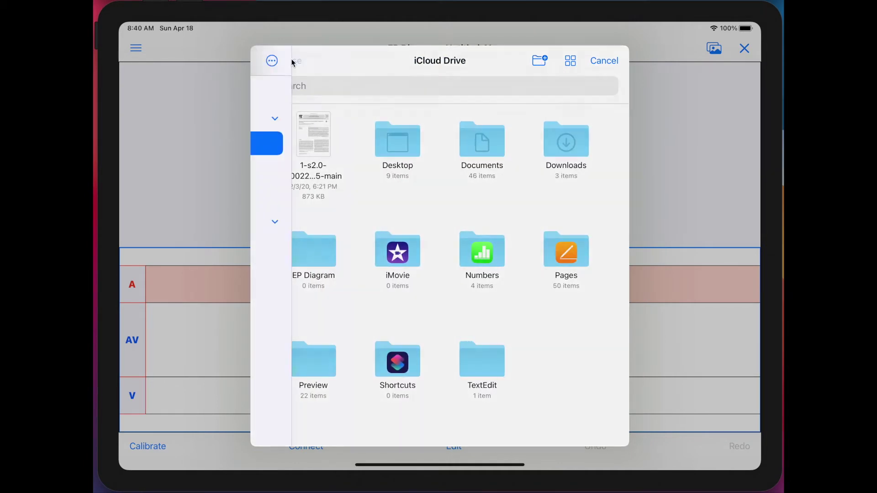
click(304, 171)
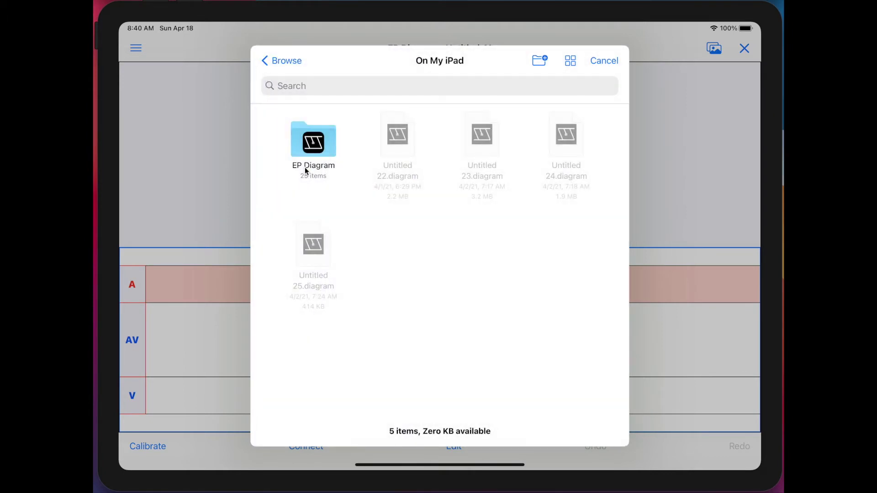
click(319, 149)
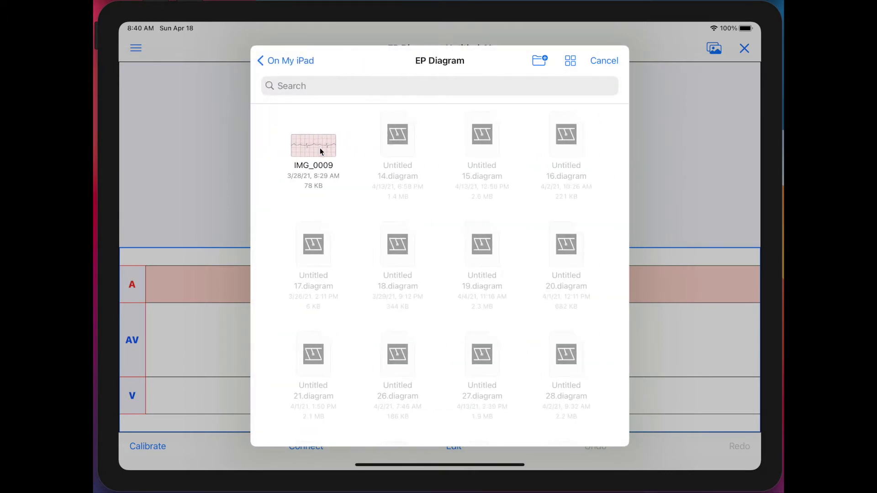
click(321, 152)
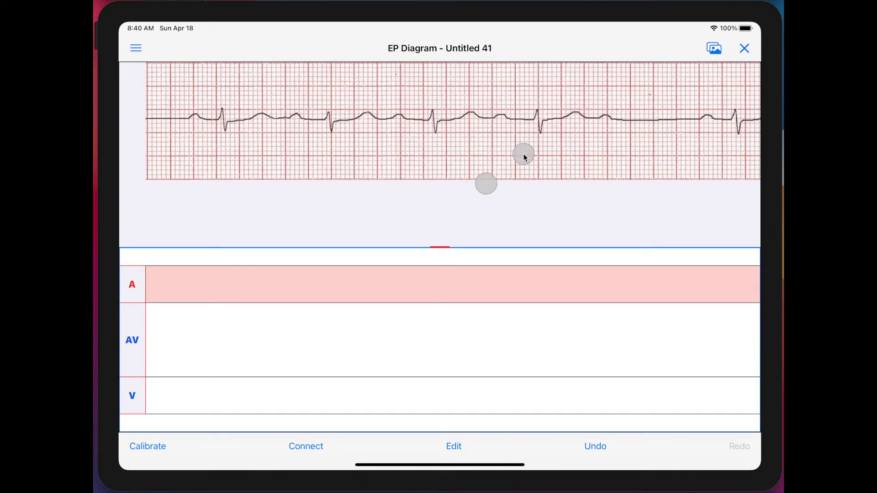
Enlarge the ECG image, lower the divider slightly, and position the tracing so several beats line up above the ladder.
drag(524, 153, 548, 150)
drag(479, 150, 524, 160)
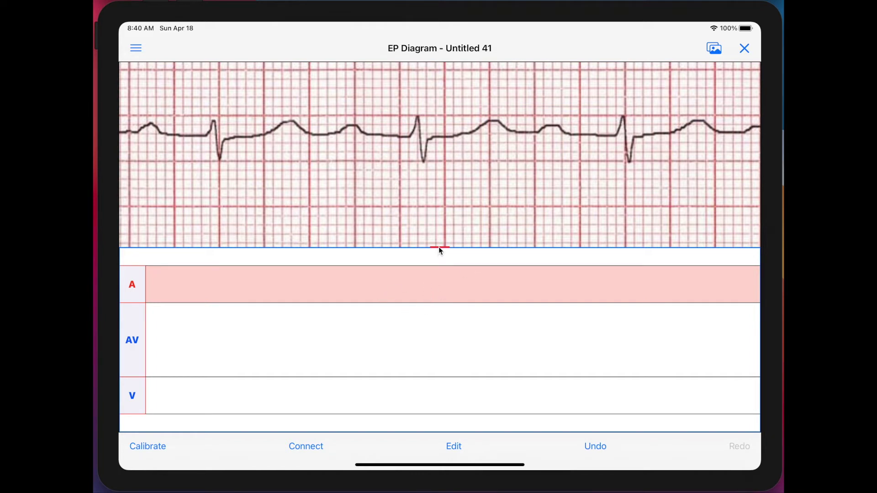
mouse_move(440, 248)
mouse_down()
mouse_move(439, 259)
mouse_move(440, 240)
mouse_move(437, 272)
mouse_move(437, 257)
mouse_up()
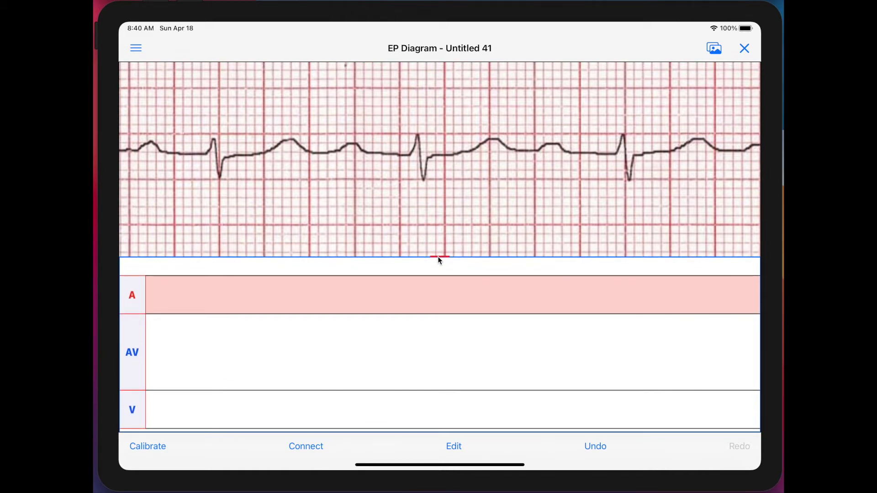
drag(459, 208, 550, 191)
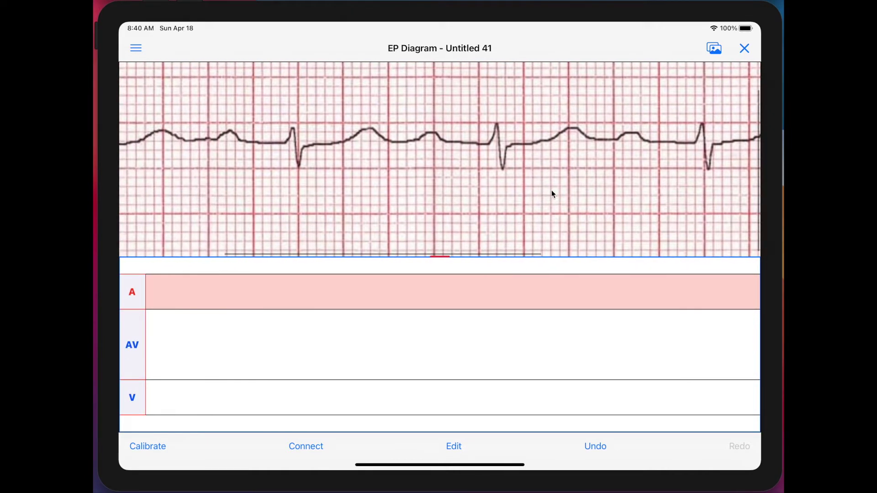
drag(481, 192, 525, 193)
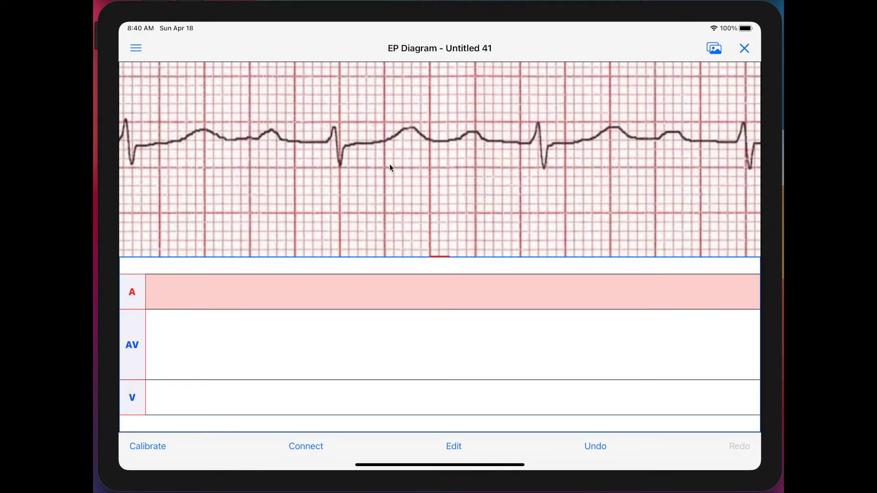
Add vertical marks in the A region at the onsets of the first two full P waves and deselect them.
click(261, 291)
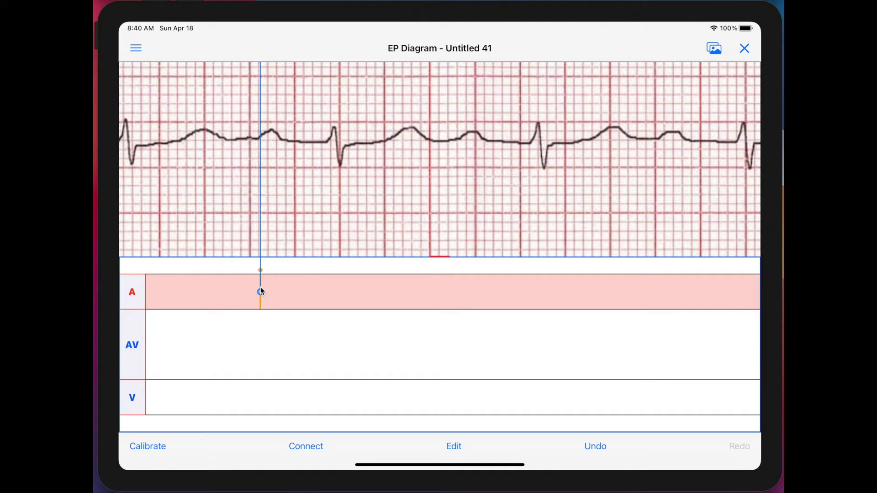
click(465, 137)
click(464, 137)
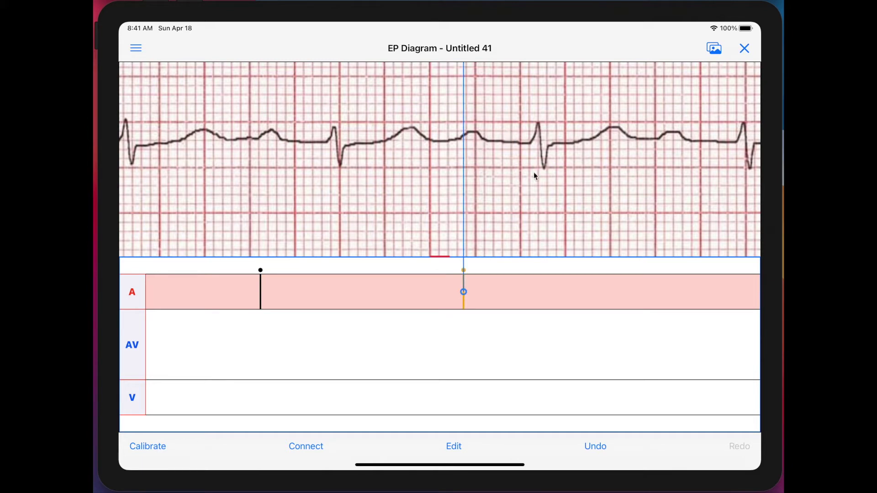
click(562, 176)
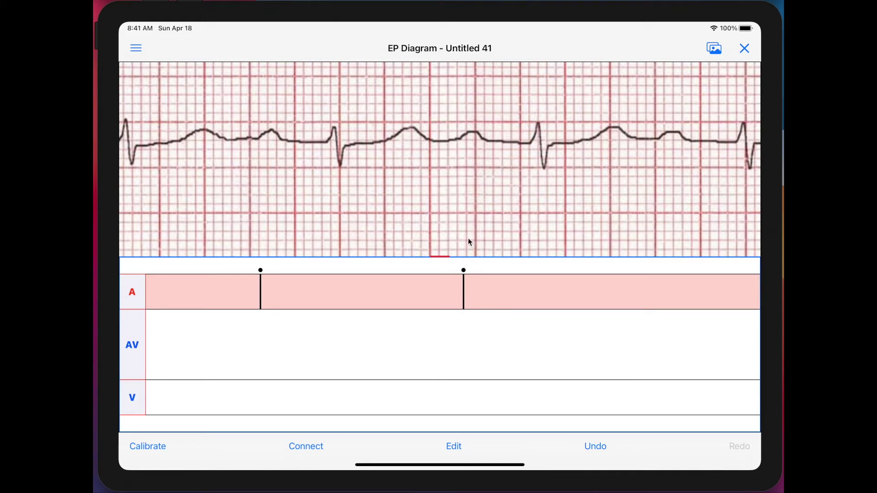
Select the second atrial mark and cycle its cursor through the anchor points.
click(464, 291)
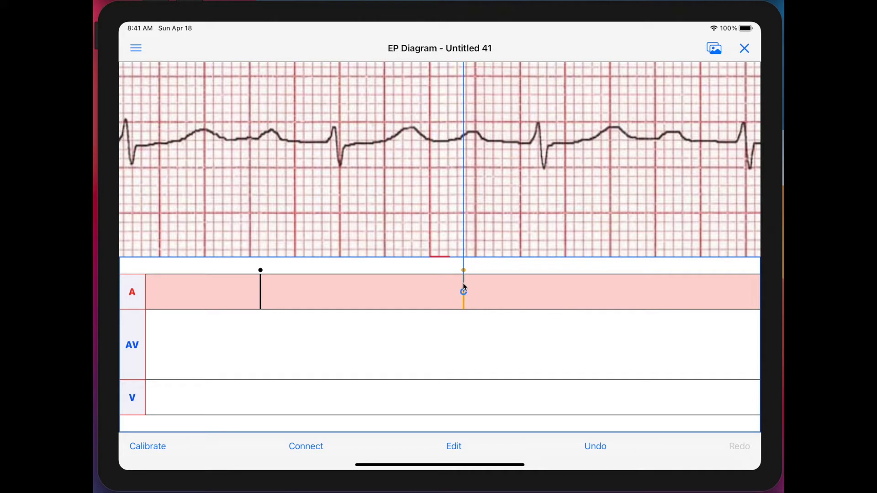
click(464, 199)
click(465, 199)
click(465, 199)
click(465, 199)
click(464, 203)
Add a vertical mark in the A region at the third P wave's onset and nudge it slightly earlier.
click(661, 140)
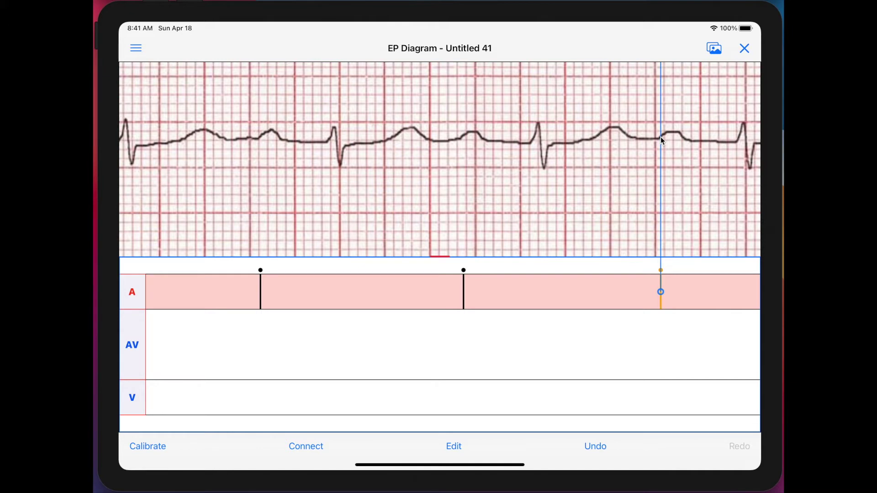
click(661, 140)
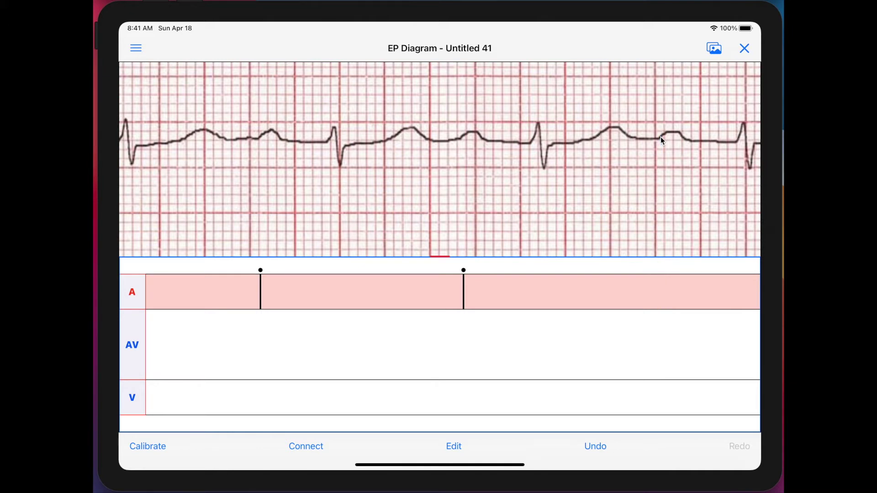
click(661, 140)
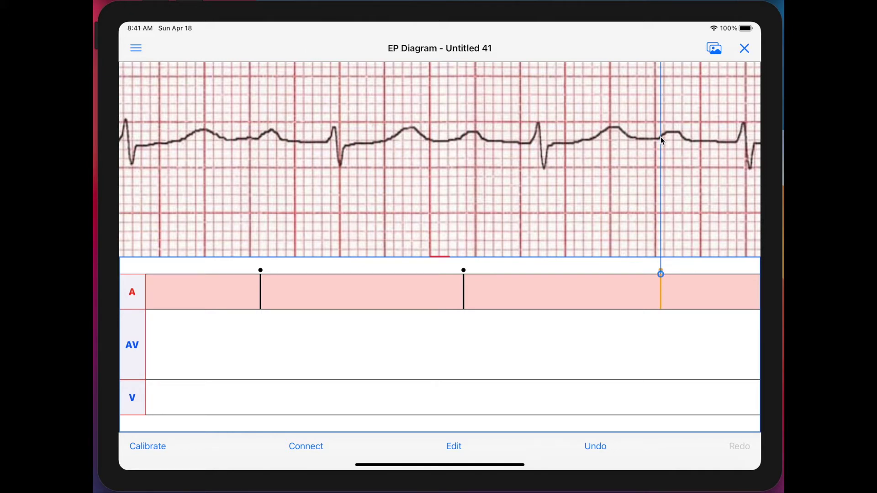
click(661, 140)
click(661, 139)
mouse_move(664, 142)
mouse_down()
mouse_move(609, 149)
mouse_move(655, 149)
mouse_up()
Slant the second atrial mark by shifting its upper end earlier and its lower end later, and delete the mark.
click(465, 296)
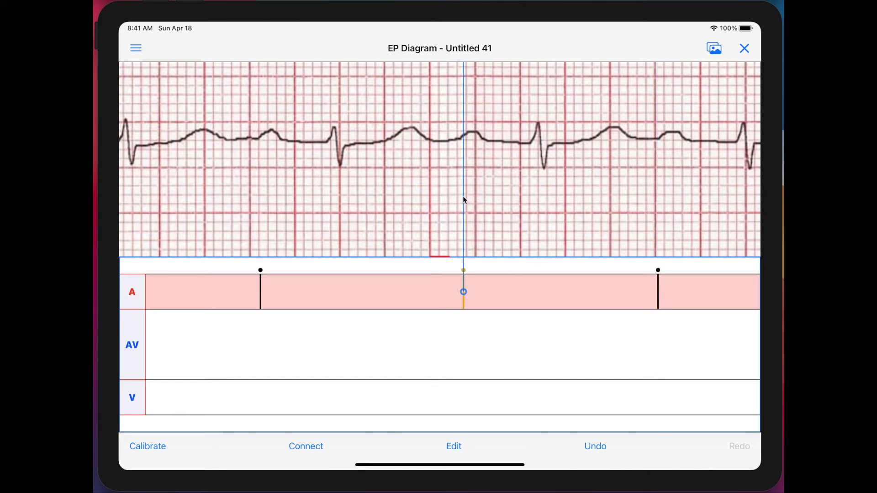
drag(463, 198, 443, 195)
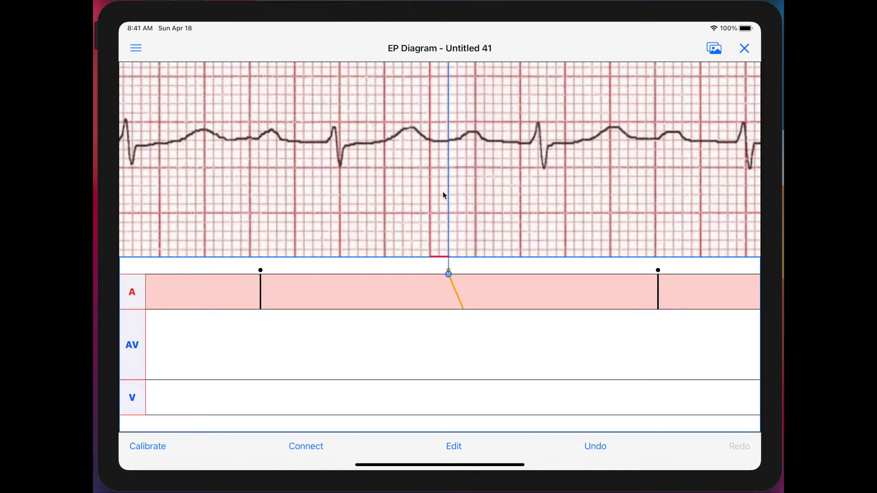
click(449, 196)
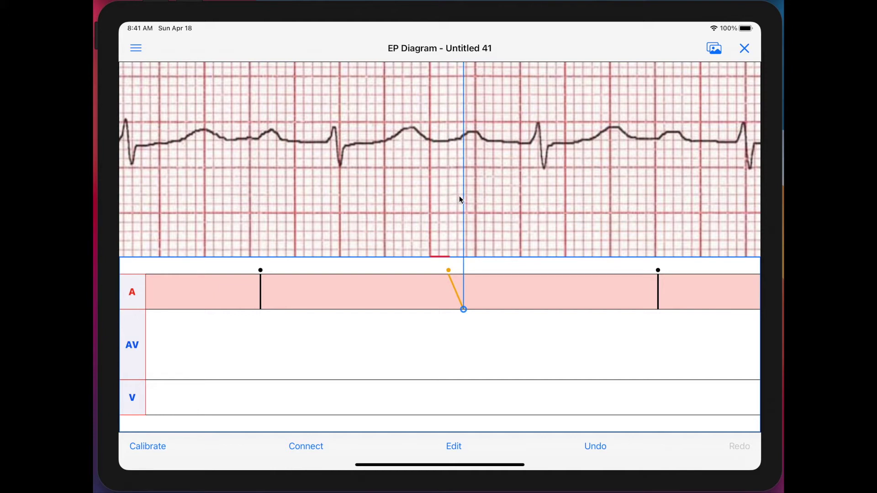
mouse_move(463, 201)
mouse_down()
mouse_move(485, 198)
mouse_move(471, 202)
mouse_up()
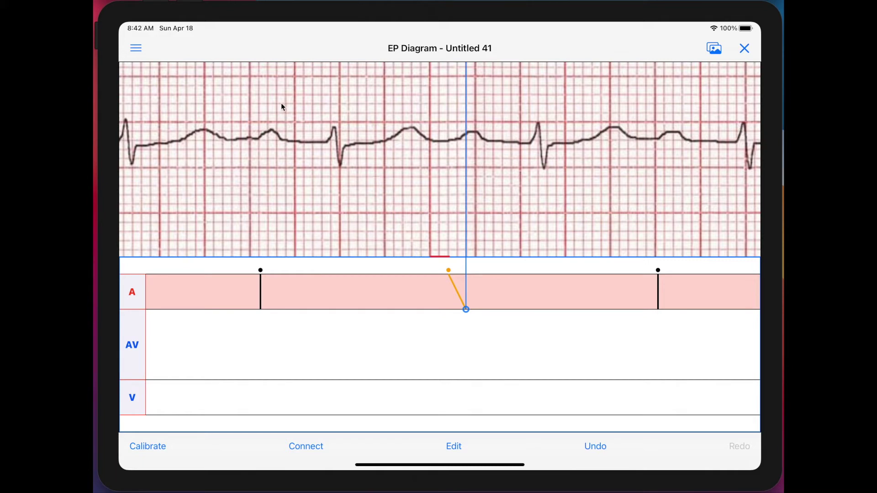
click(468, 199)
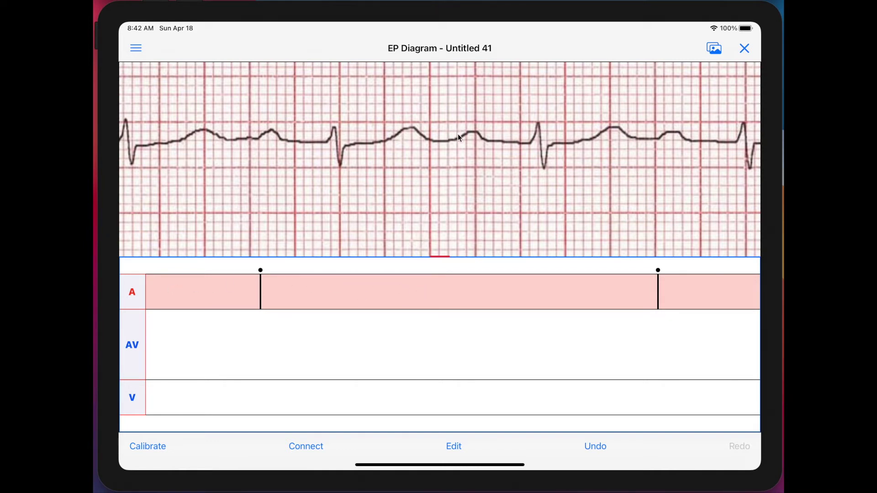
Activate the V region and add vertical marks at the three QRS complexes that follow the marked P waves.
click(132, 400)
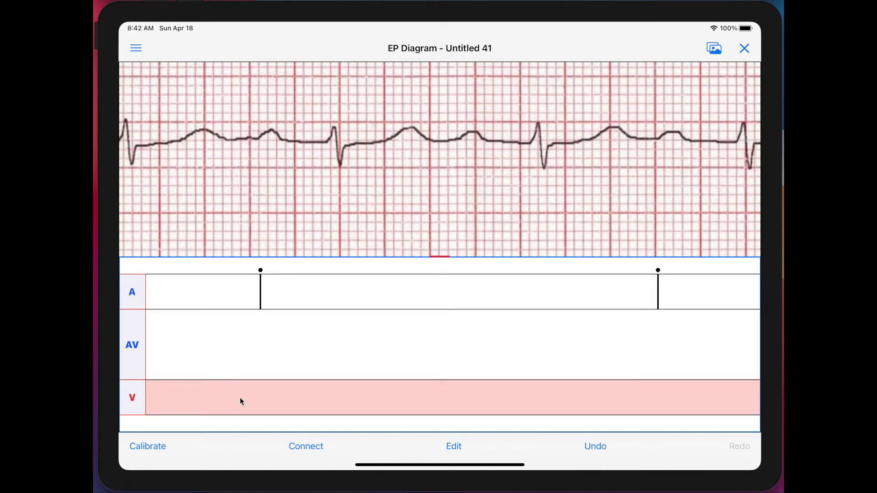
click(333, 127)
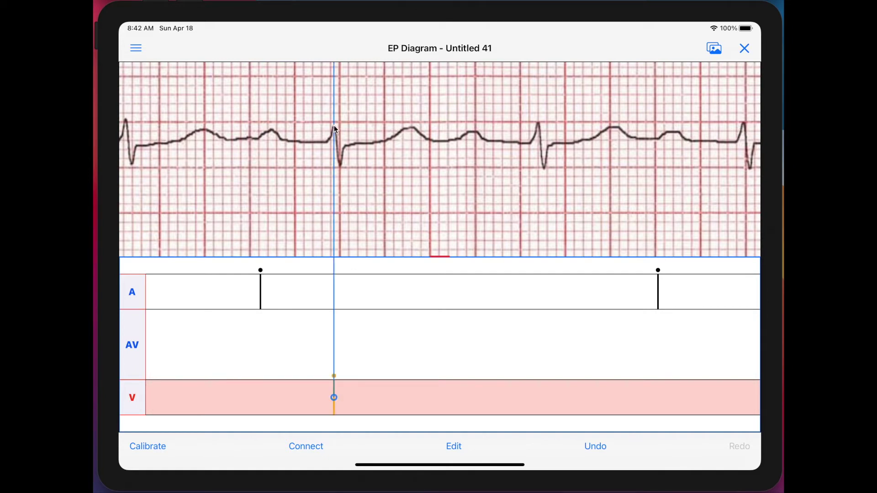
click(538, 122)
click(538, 122)
click(741, 122)
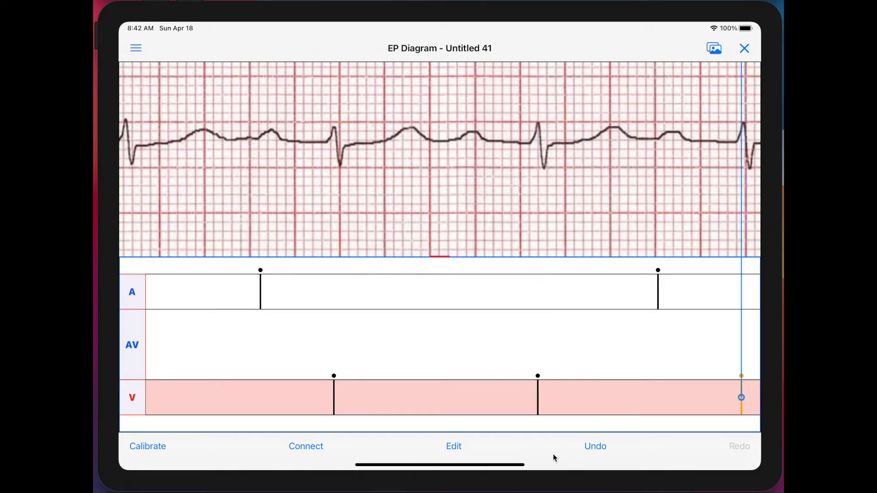
Undo the most recent ventricular mark changes and redo them.
click(596, 448)
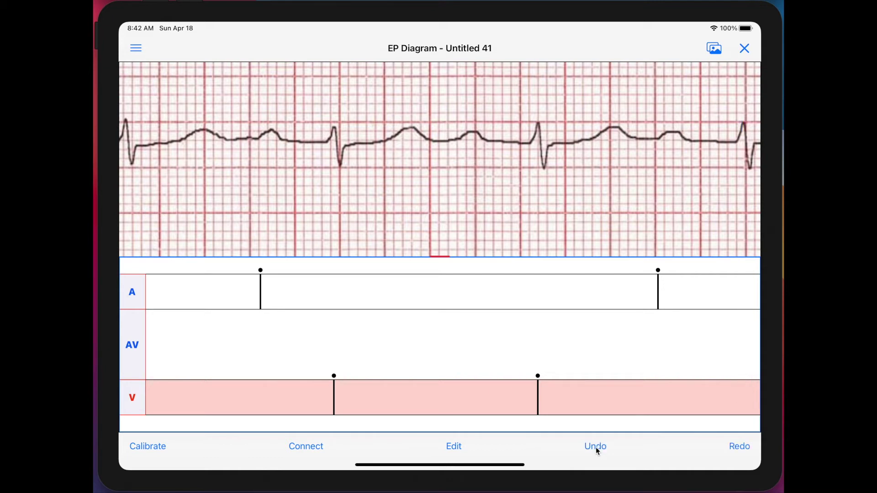
click(595, 448)
click(730, 447)
click(730, 447)
click(730, 447)
Place a vertical mark in the A region at the second P wave's onset, removing any stray mark from the V region.
click(462, 139)
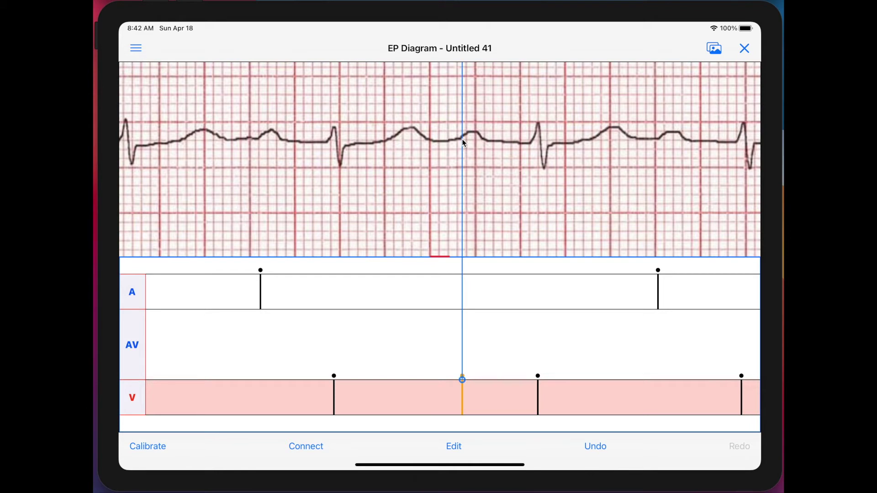
click(462, 142)
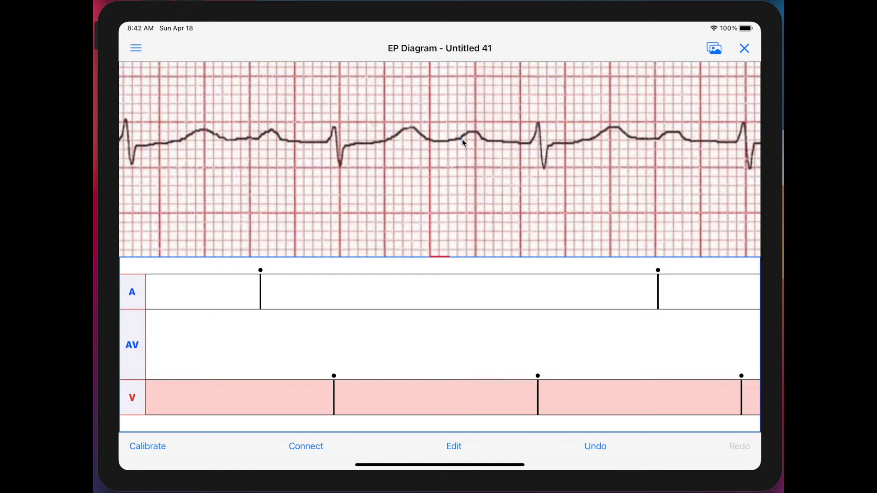
click(132, 293)
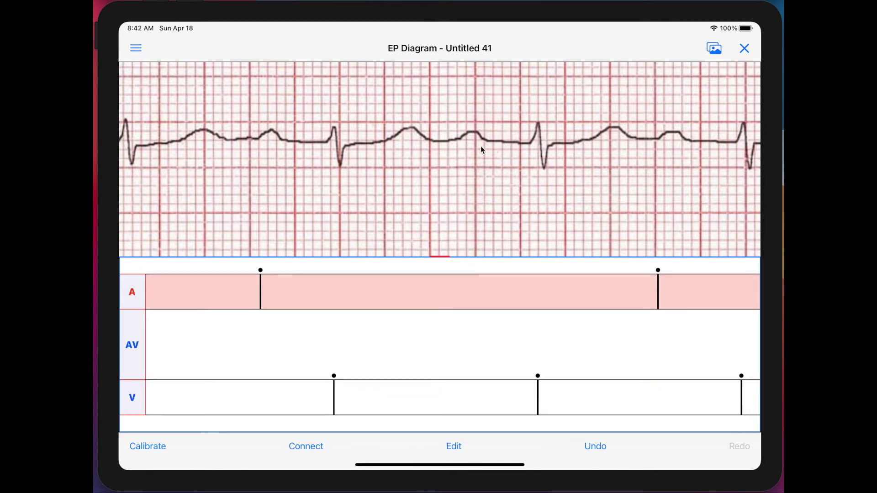
click(465, 143)
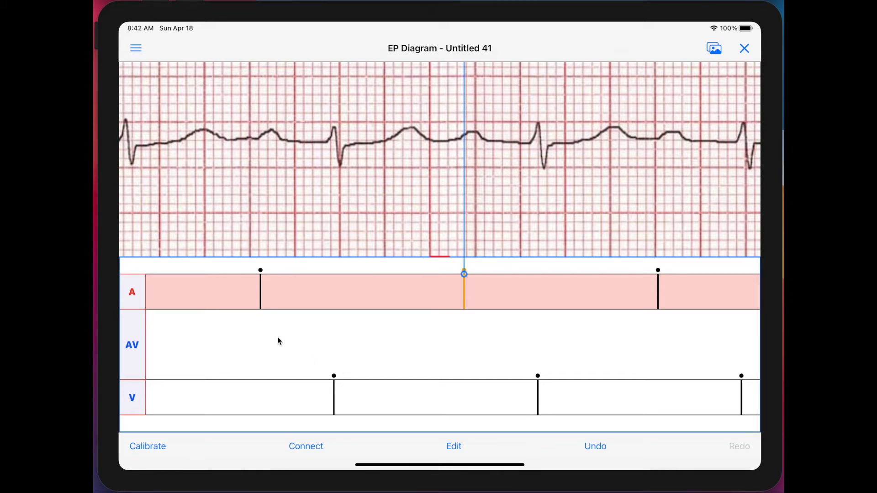
Draw an AV conduction line from the first atrial mark down to the first ventricular mark, snapping its lower end onto that mark.
click(139, 347)
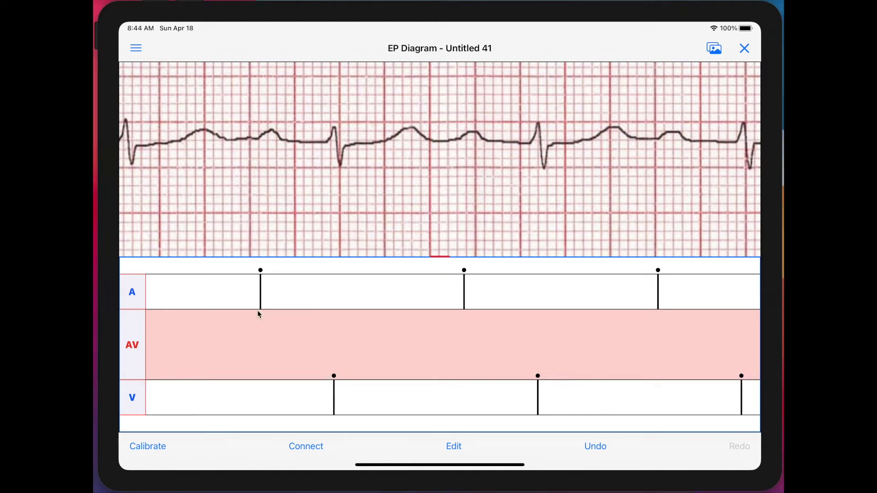
drag(257, 310, 278, 328)
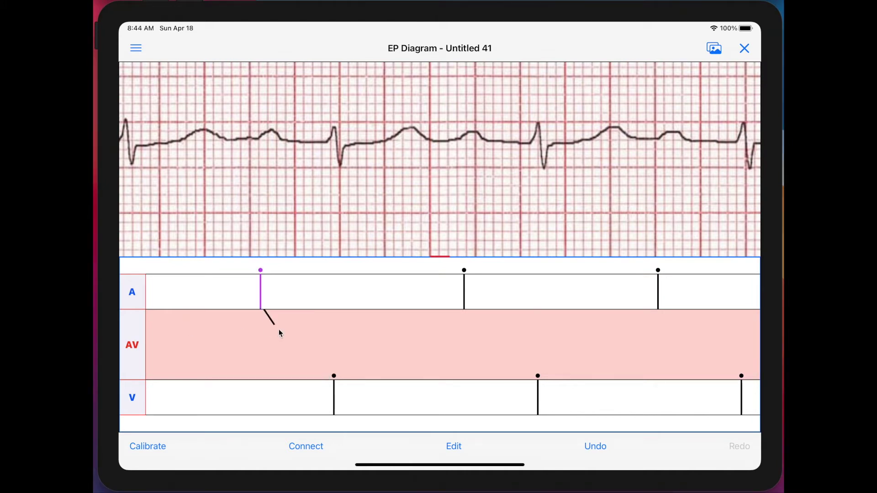
drag(328, 379, 334, 380)
click(322, 371)
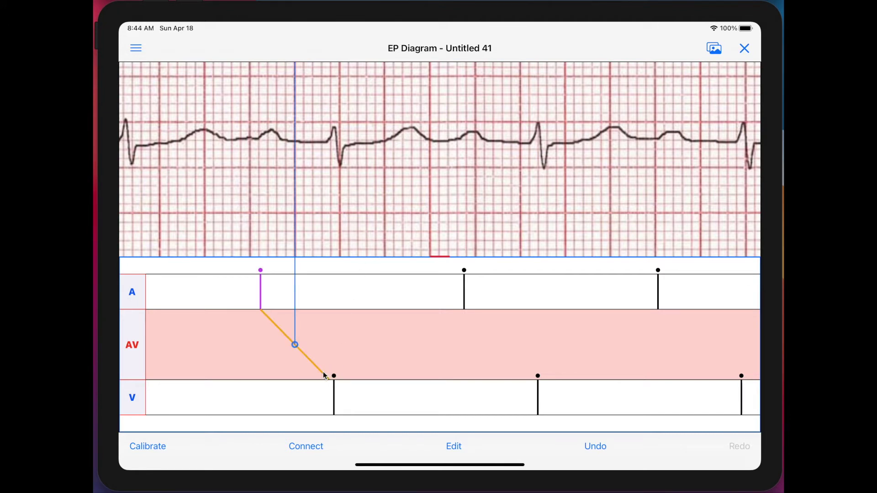
click(322, 371)
click(322, 372)
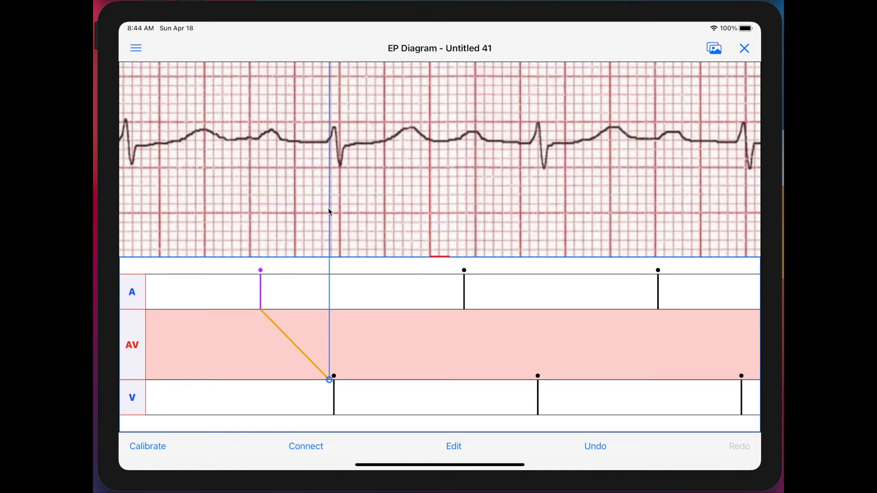
drag(319, 211, 328, 212)
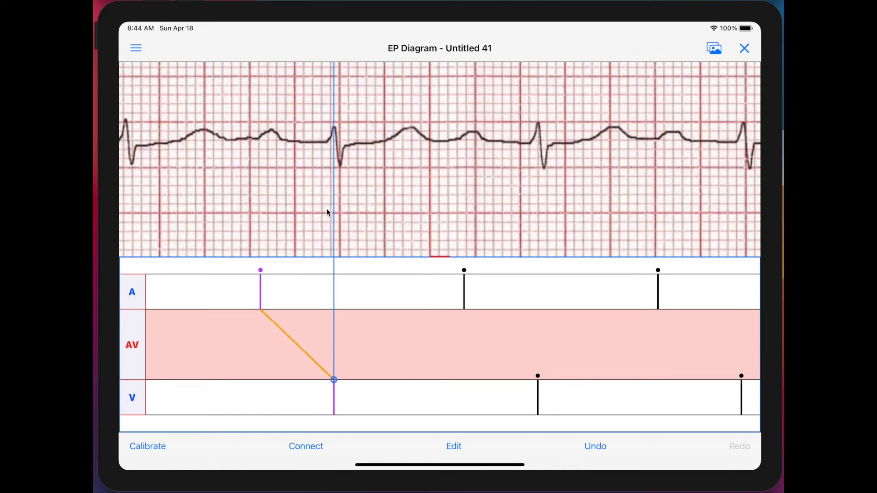
click(366, 182)
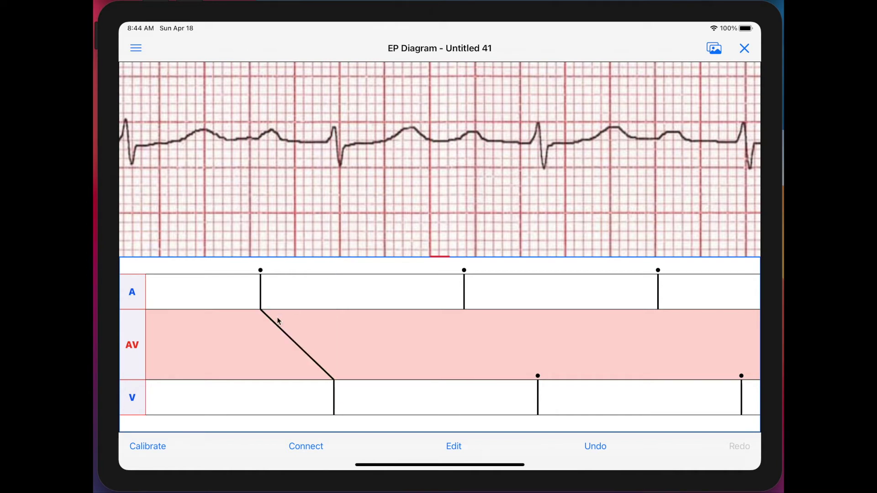
Shift the first atrial mark slightly earlier with its linked conduction line, and delete the line in the AV region.
click(261, 294)
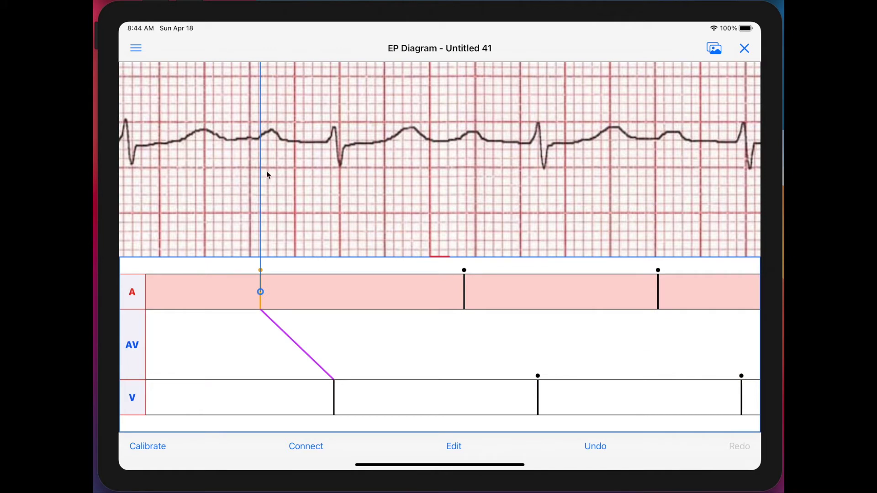
mouse_move(262, 170)
mouse_down()
mouse_move(285, 169)
mouse_move(265, 169)
mouse_up()
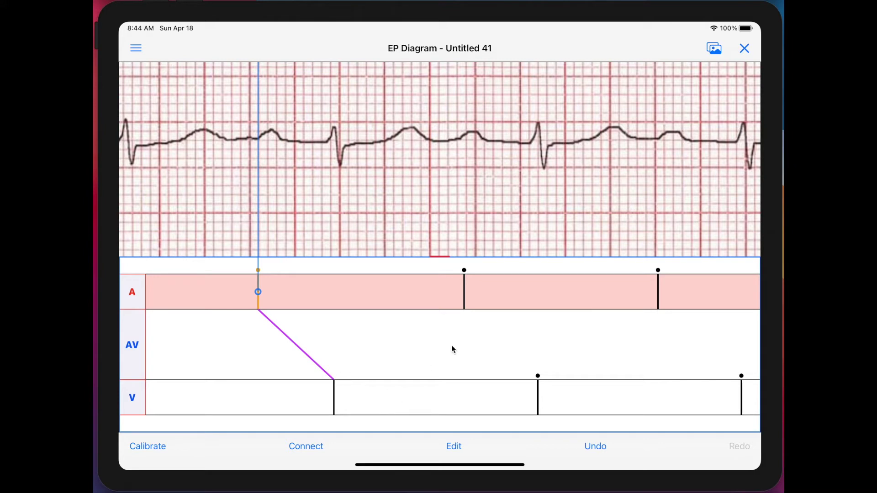
click(298, 344)
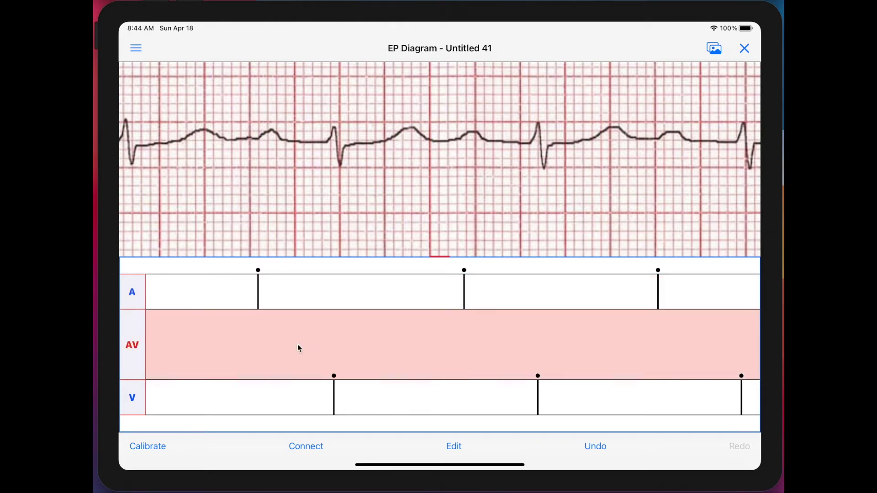
Connect each of the three atrial marks to the ventricular mark that follows it across the AV region.
click(307, 447)
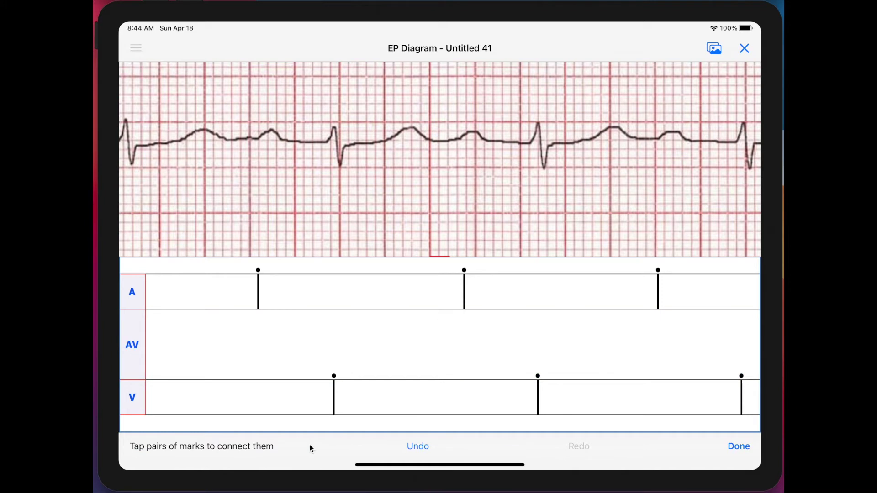
click(259, 293)
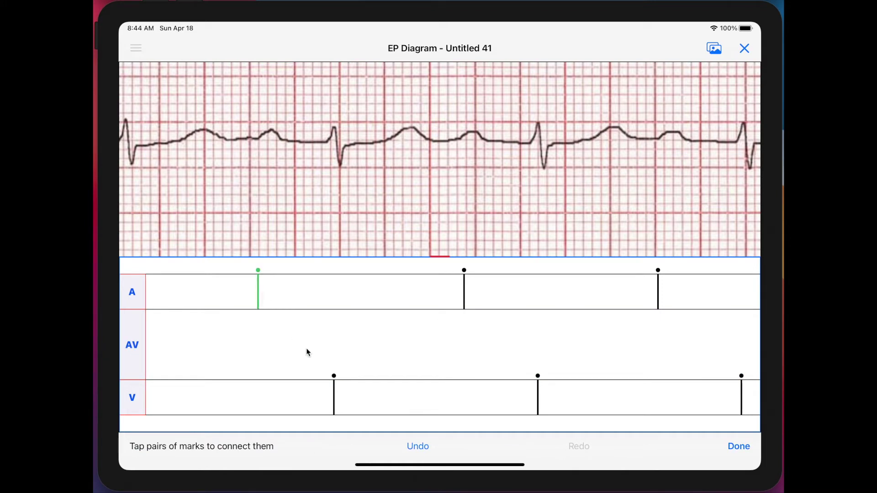
click(334, 396)
click(464, 286)
click(537, 390)
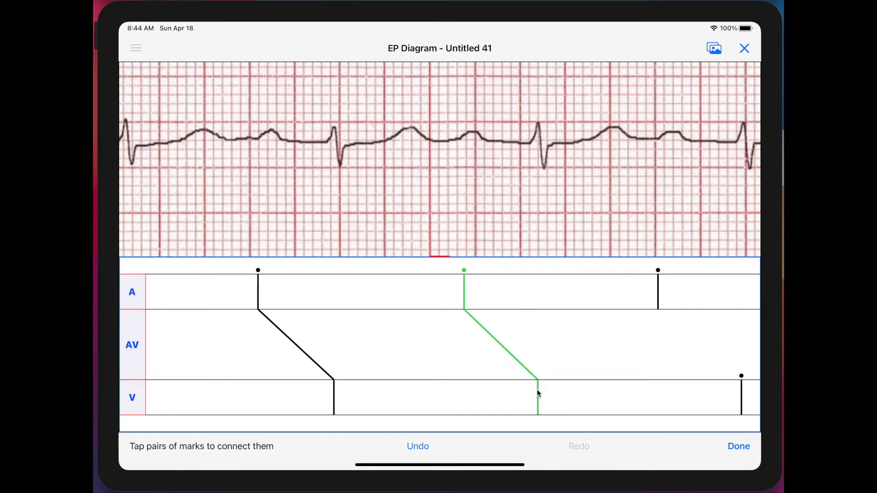
click(658, 293)
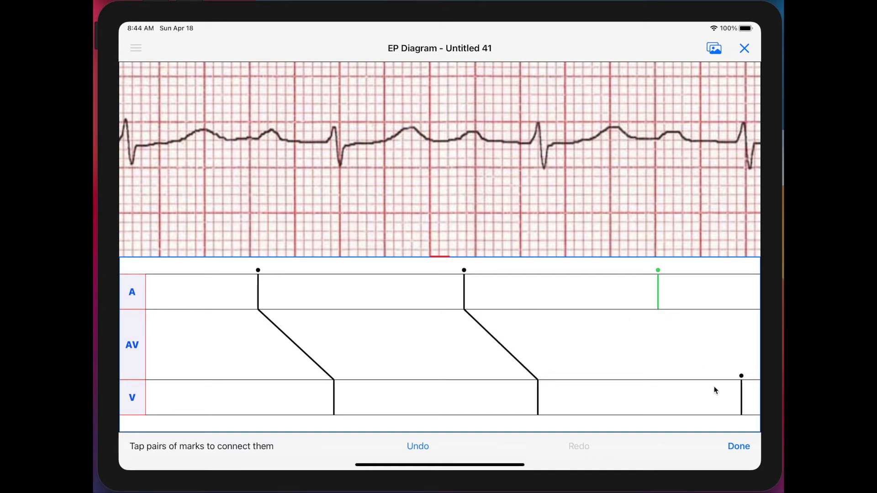
click(741, 403)
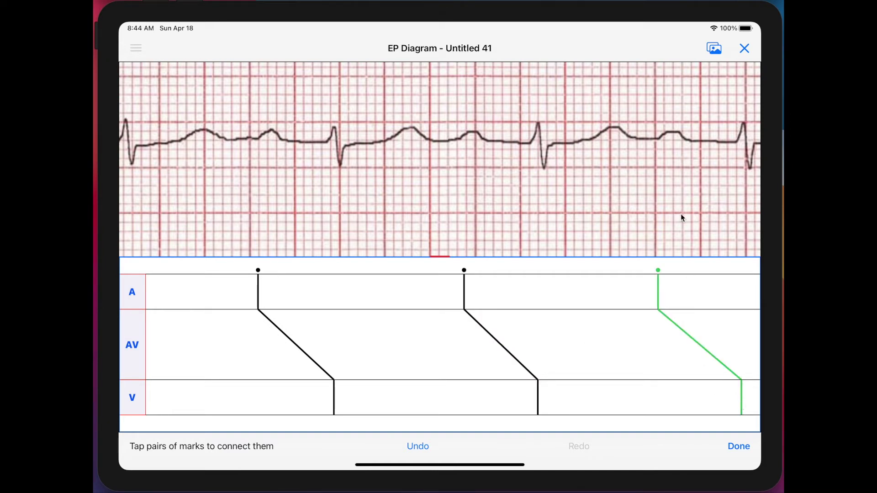
drag(676, 193, 417, 184)
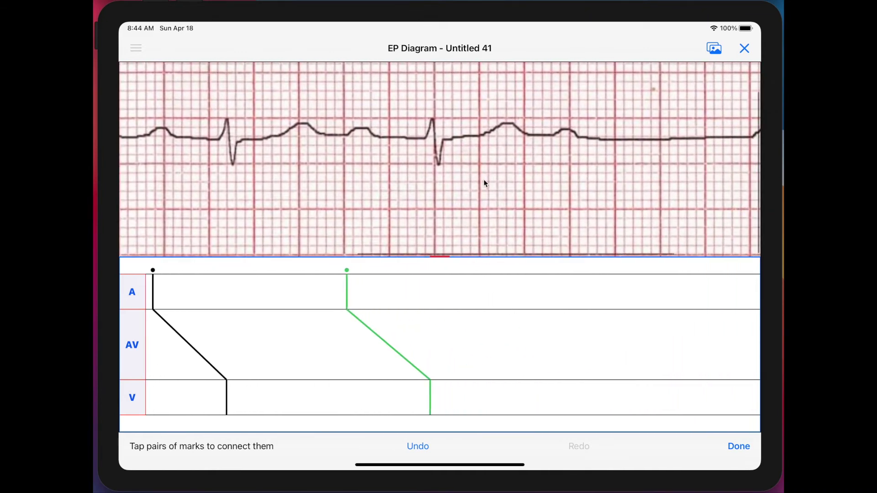
drag(532, 190, 464, 184)
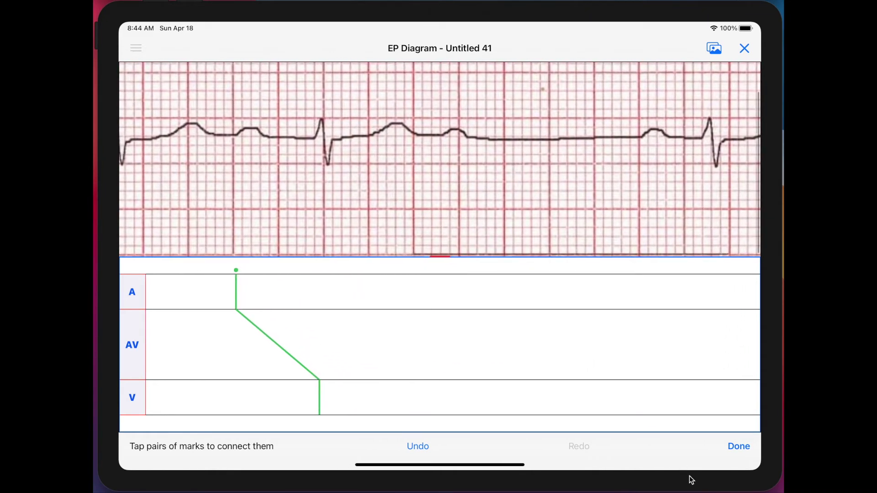
click(732, 444)
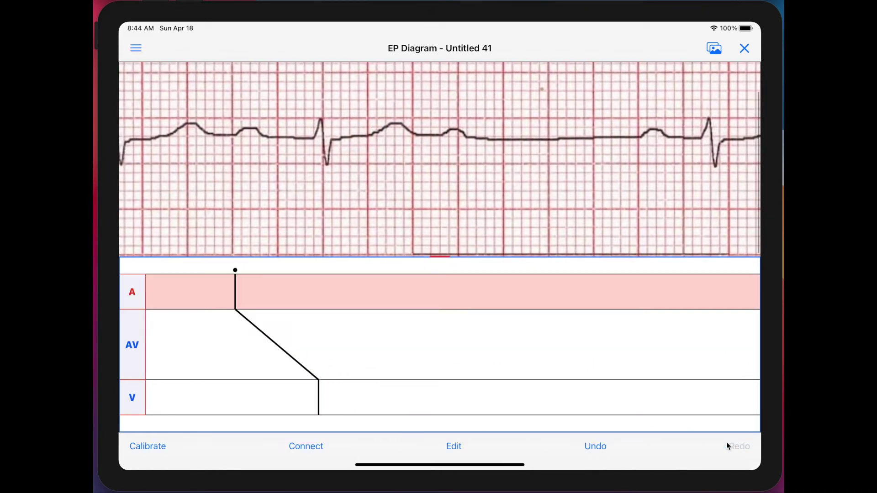
Add atrial marks at the onsets of the next two P waves and a ventricular mark at the QRS following the pause.
click(442, 135)
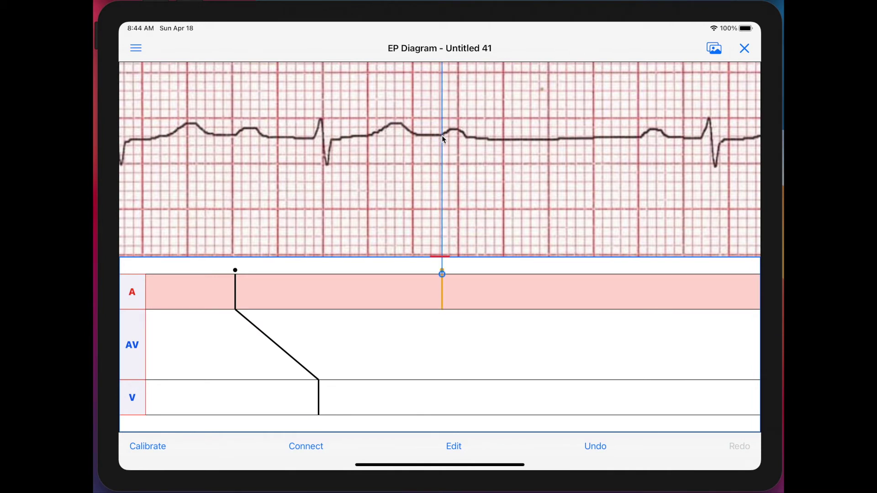
click(639, 137)
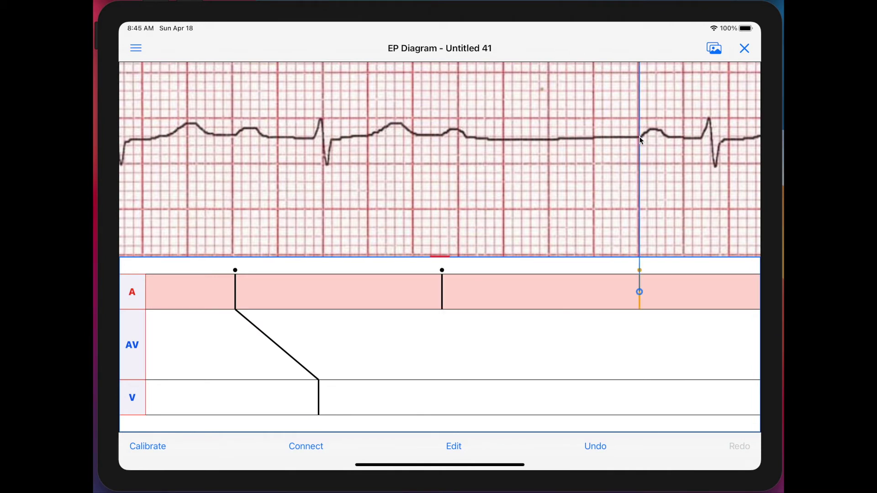
click(718, 401)
click(718, 402)
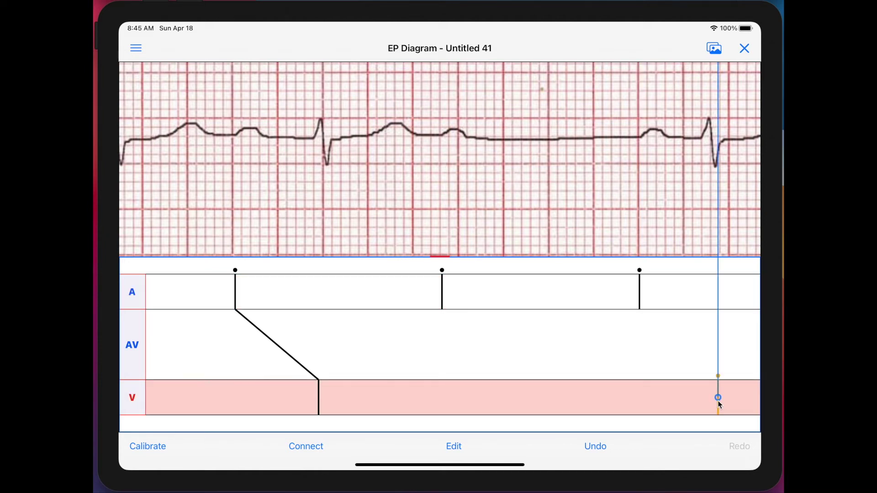
drag(720, 143, 707, 142)
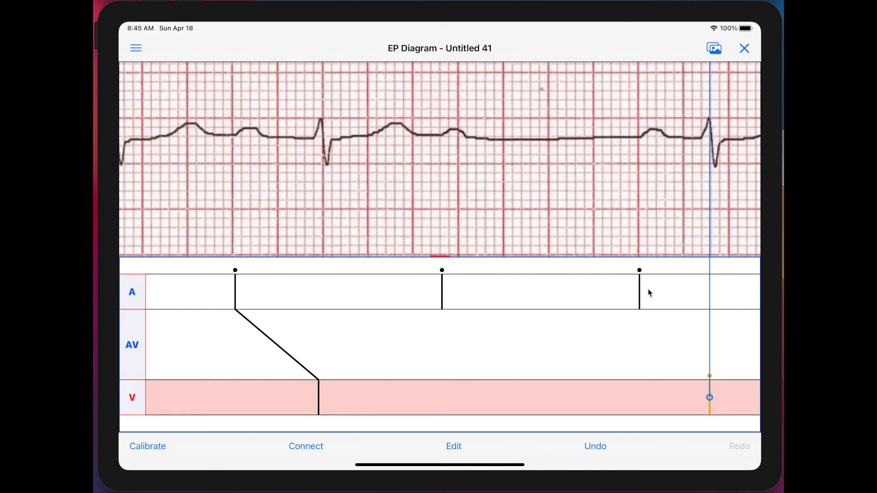
Connect the atrial mark after the pause to the ventricular mark that follows it.
click(306, 448)
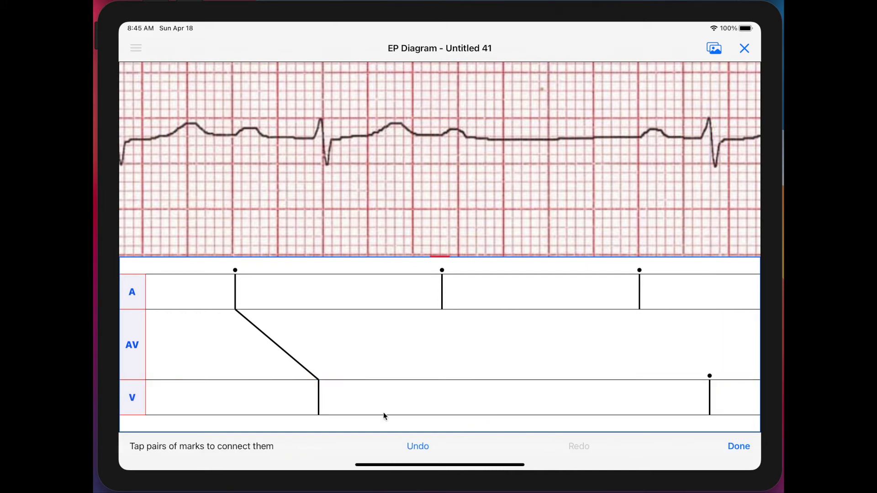
click(640, 301)
click(708, 396)
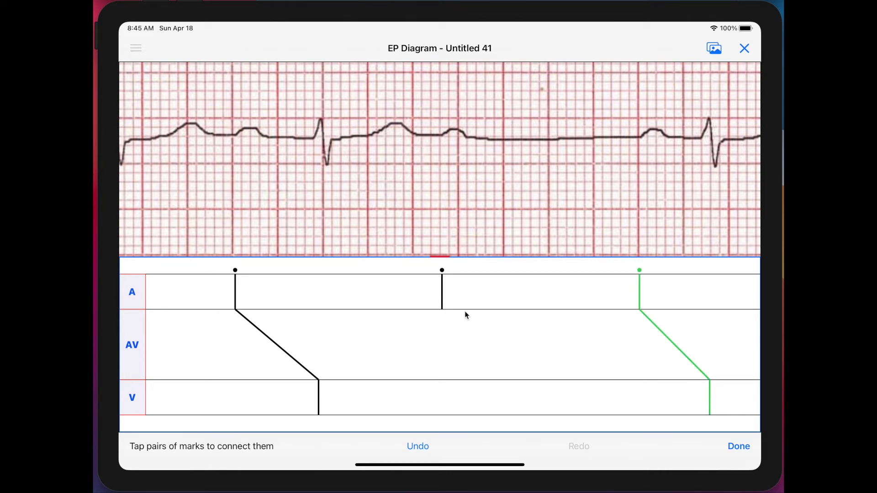
Draw a blocked conduction line from the non-conducted atrial mark to partway down the AV region, and undo and redo the last change.
click(442, 292)
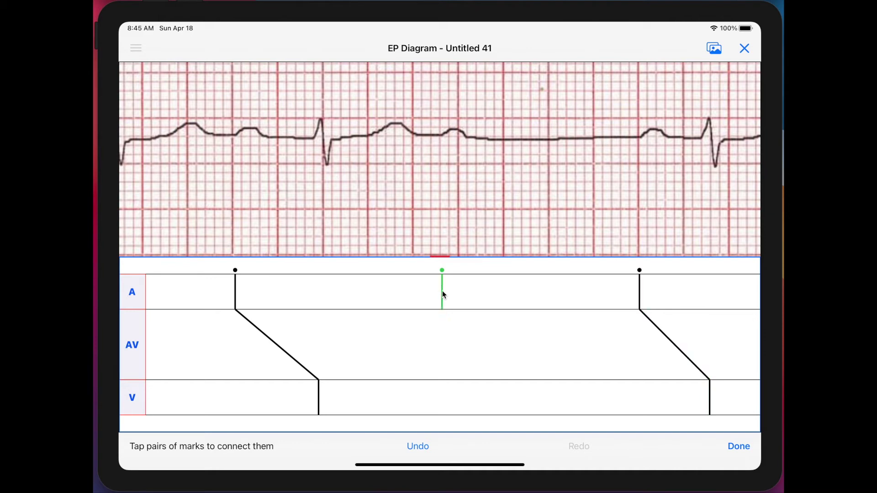
click(521, 357)
click(737, 447)
click(598, 447)
click(735, 446)
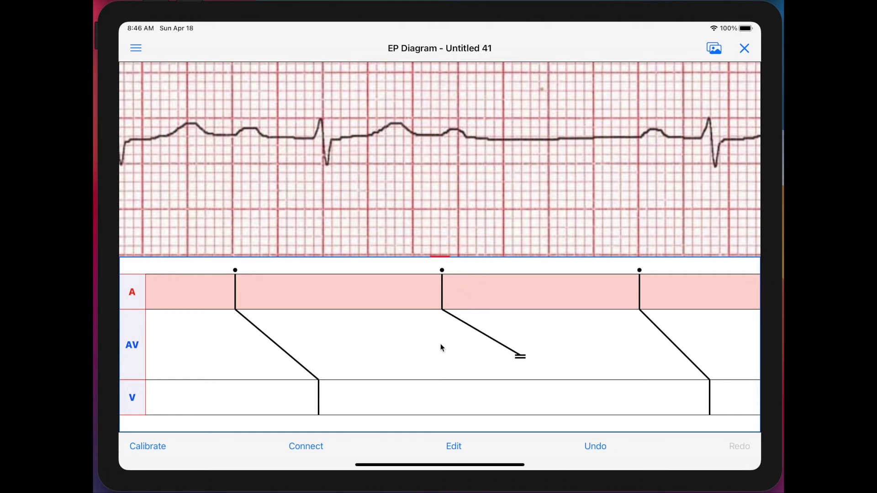
Calibrate the diagram by spanning the caliper across five large ECG squares as 1000 ms.
click(149, 445)
drag(451, 158, 436, 181)
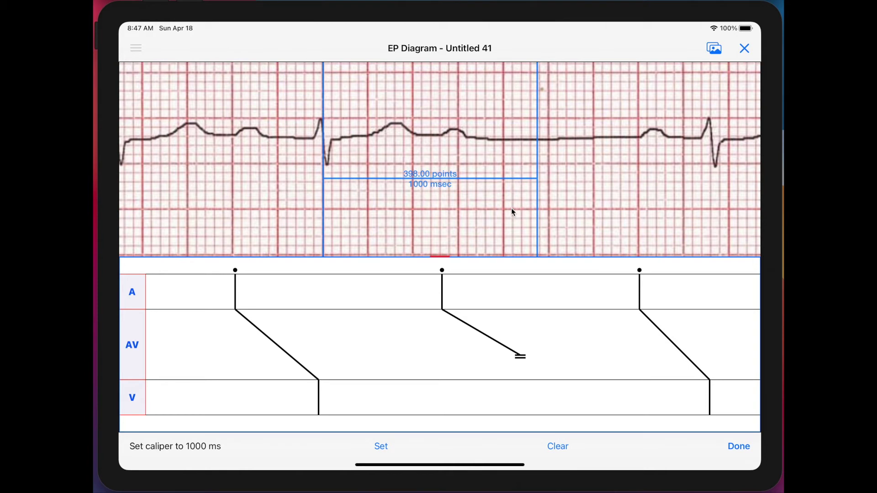
mouse_move(538, 232)
mouse_down()
mouse_move(420, 239)
mouse_move(544, 234)
mouse_up()
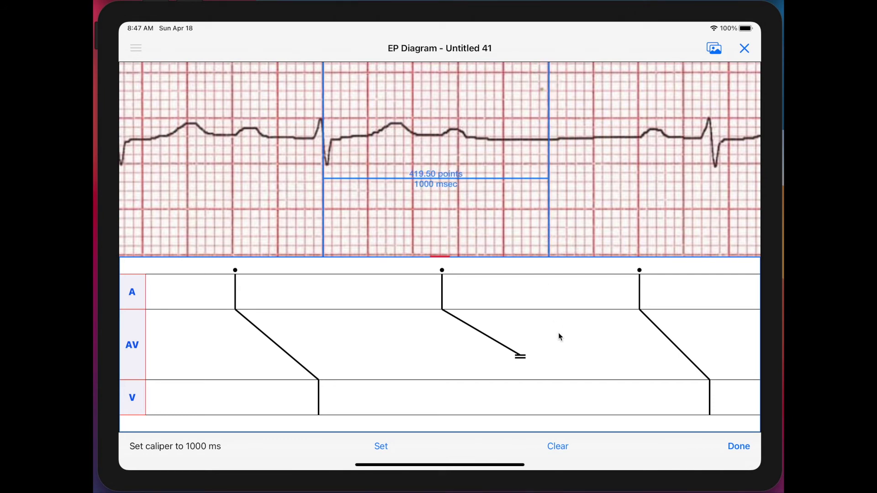
click(382, 445)
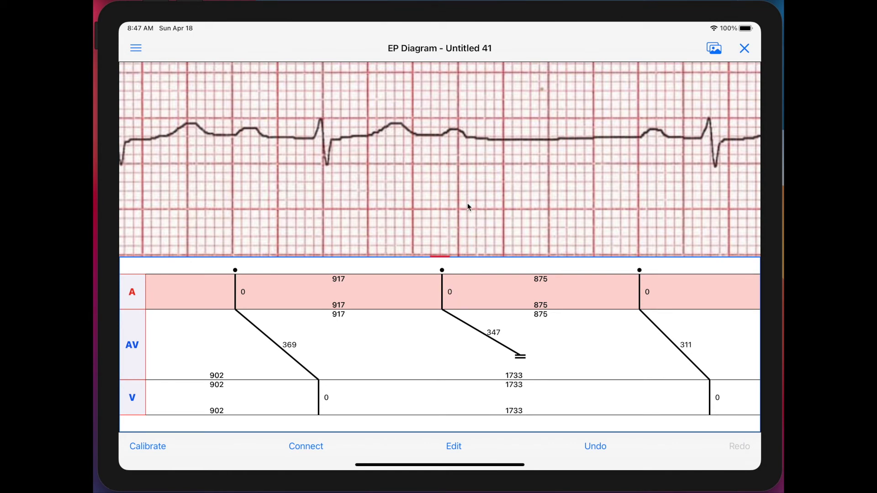
Shift the non-conducted beat's atrial mark slightly earlier, and undo both this move and the calibration.
click(443, 229)
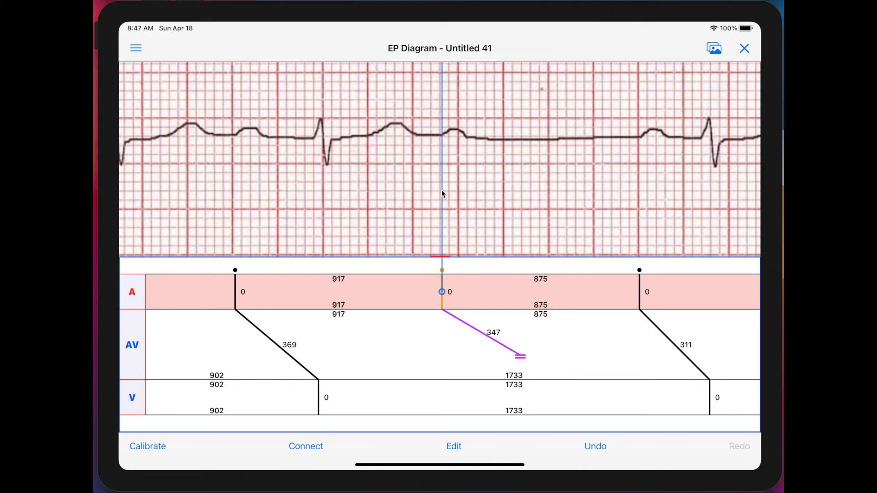
drag(462, 190, 444, 190)
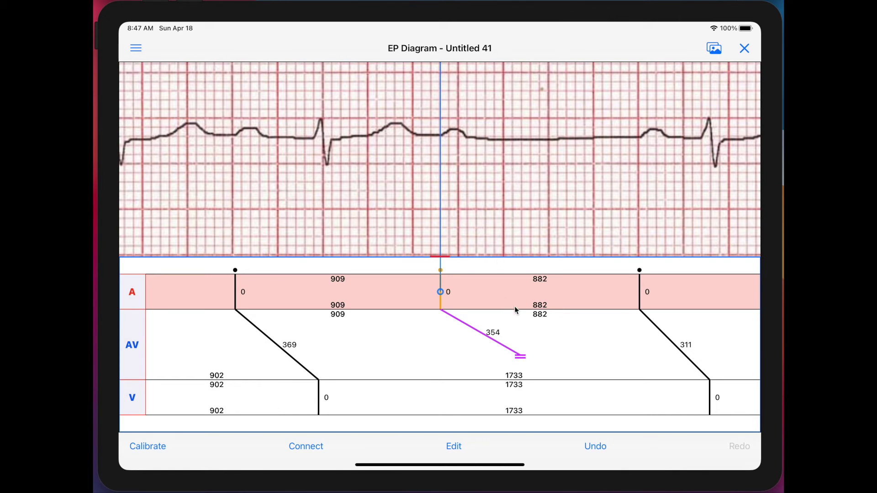
click(594, 445)
click(594, 445)
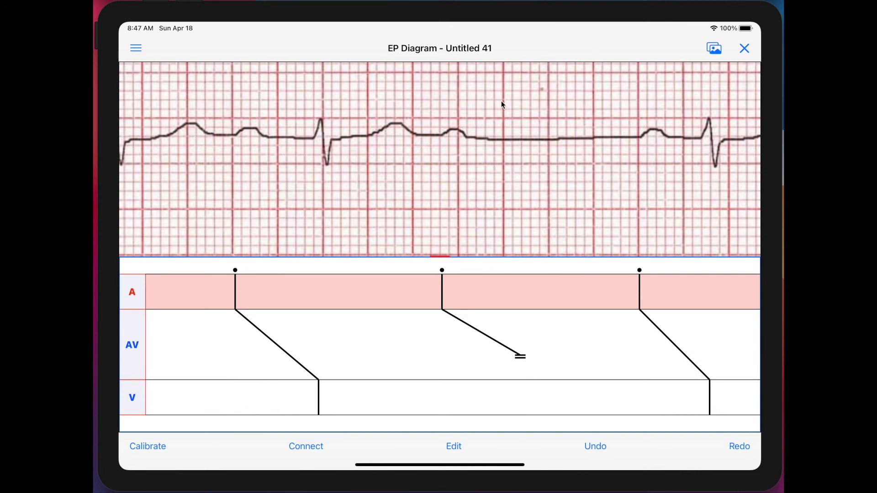
Open the preferences and review the ladder, region, mark, cursor and caliper settings.
click(135, 49)
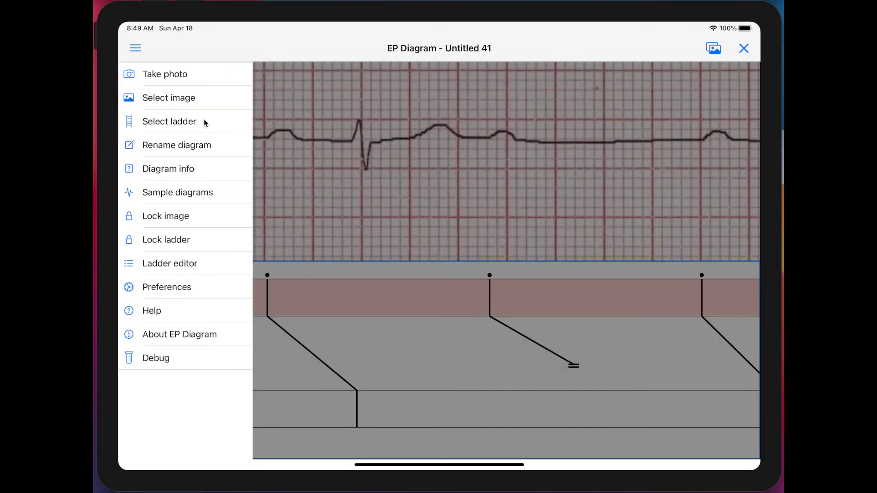
click(183, 288)
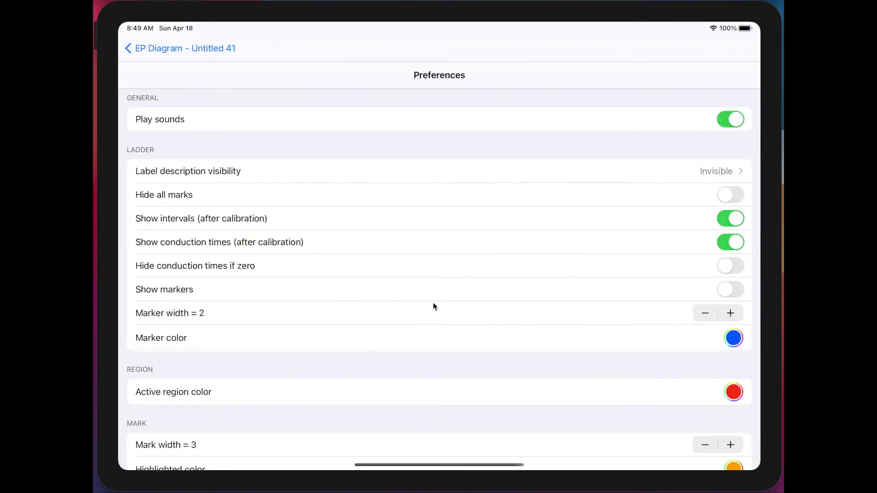
scroll(406, 332, down, 3)
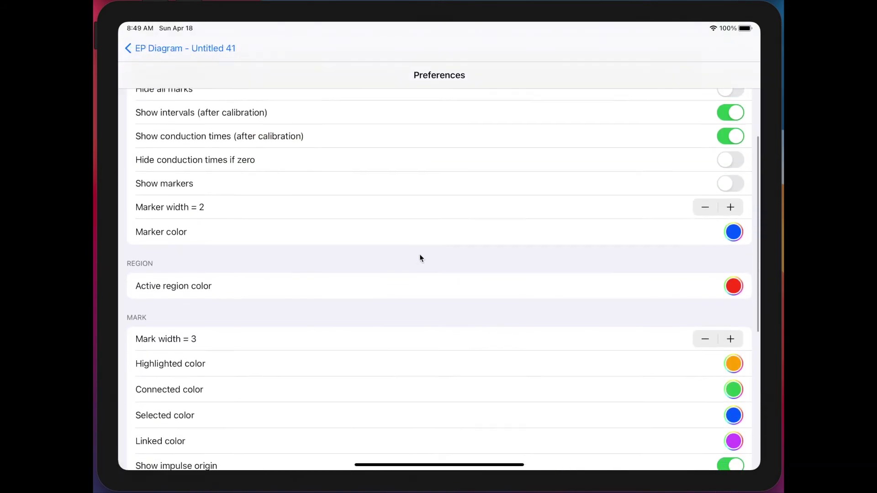
scroll(425, 205, down, 7)
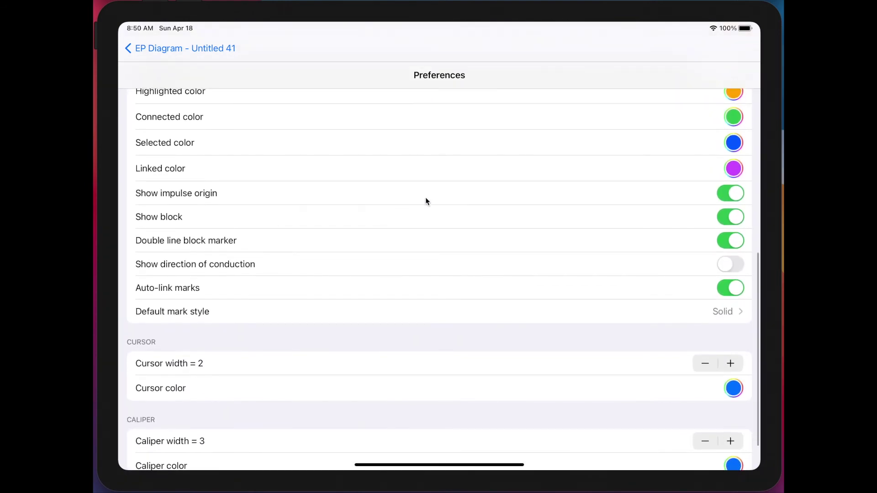
Turn off the Show block and Show impulse origin preferences for marks and return to the diagram.
drag(426, 199, 412, 307)
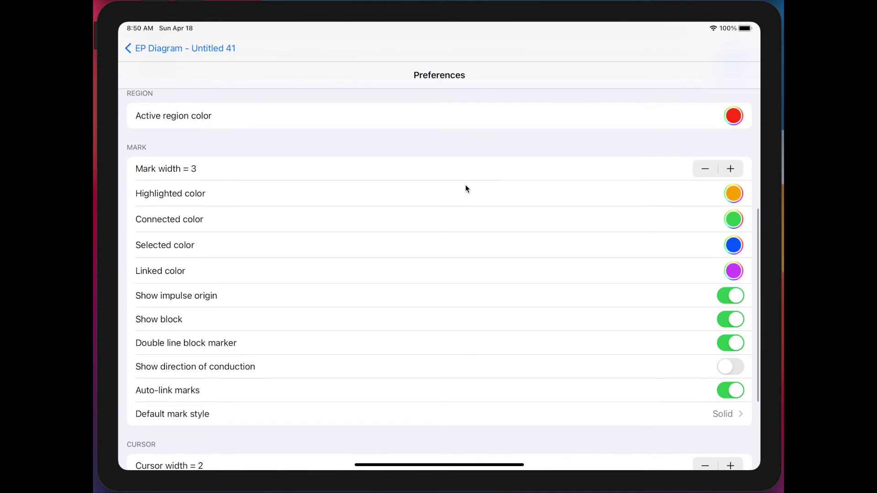
scroll(466, 189, up, 4)
scroll(483, 244, down, 6)
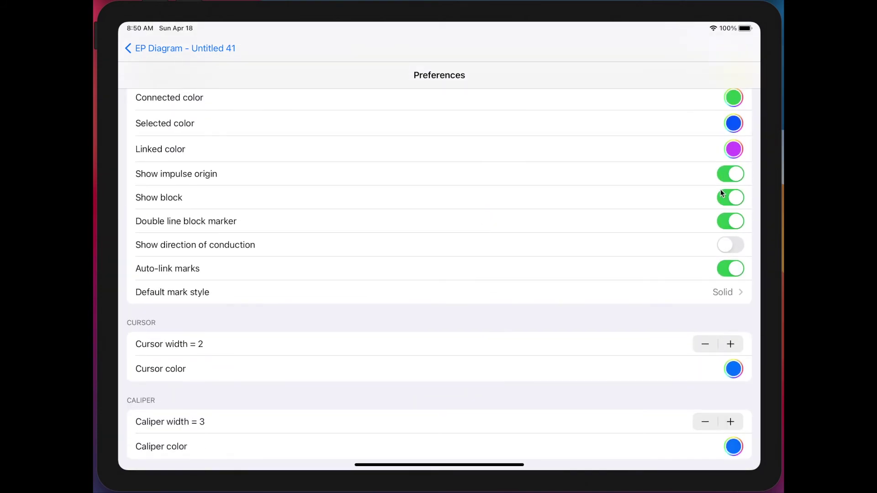
click(721, 173)
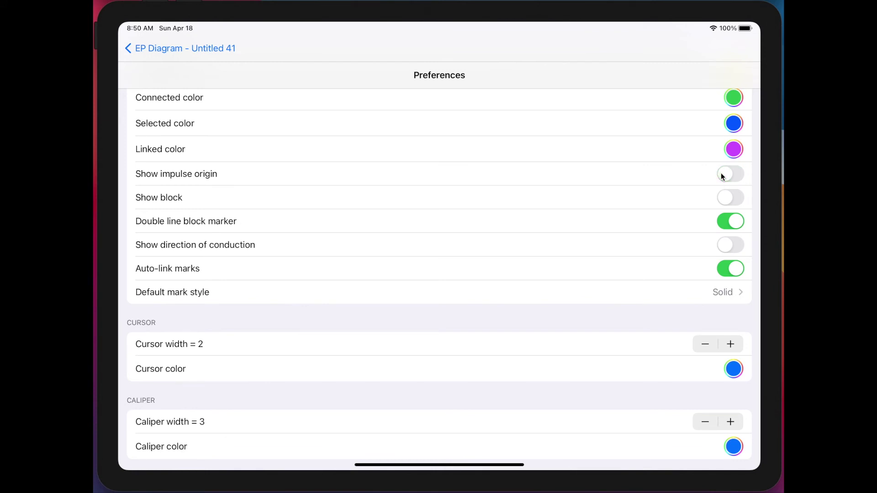
click(173, 48)
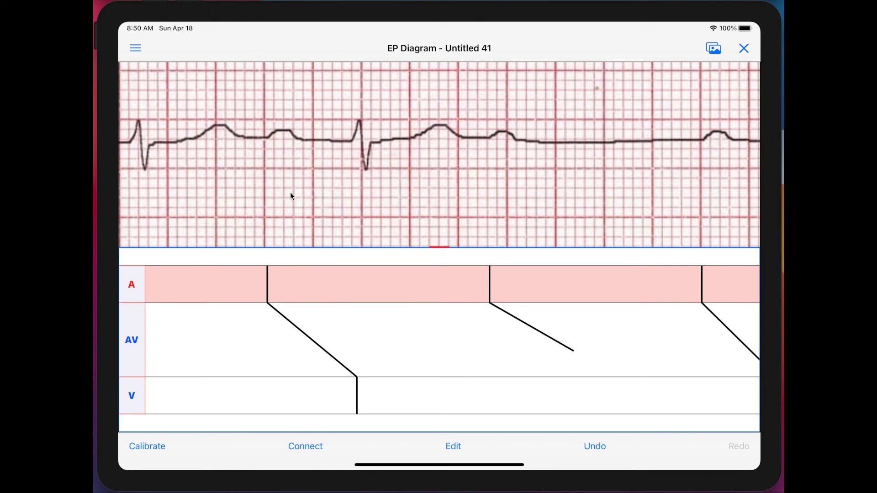
Enter edit mode, try selecting individual atrial marks and the A region, and select the zone enclosing the first conducted beat across A, AV and V.
click(457, 449)
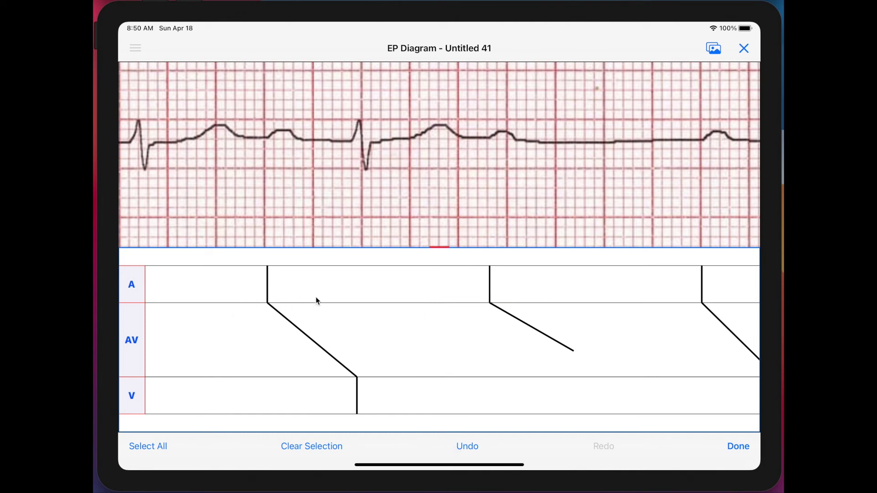
click(268, 287)
click(319, 347)
click(319, 347)
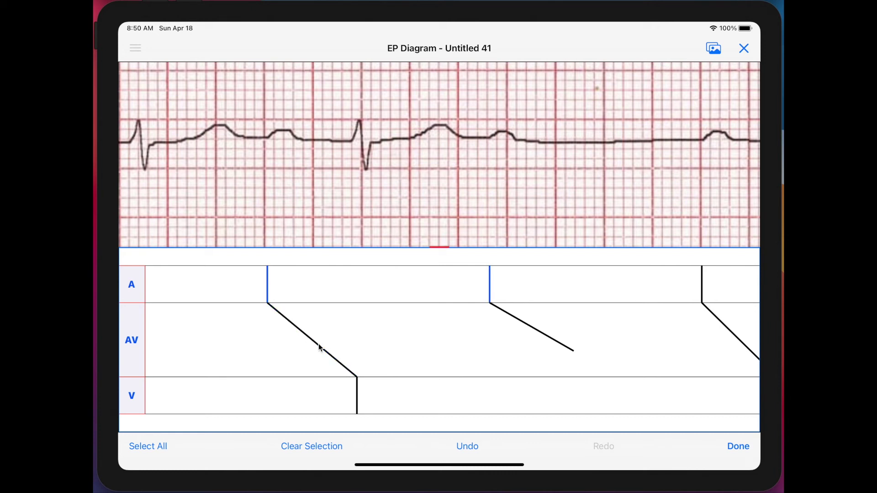
click(268, 287)
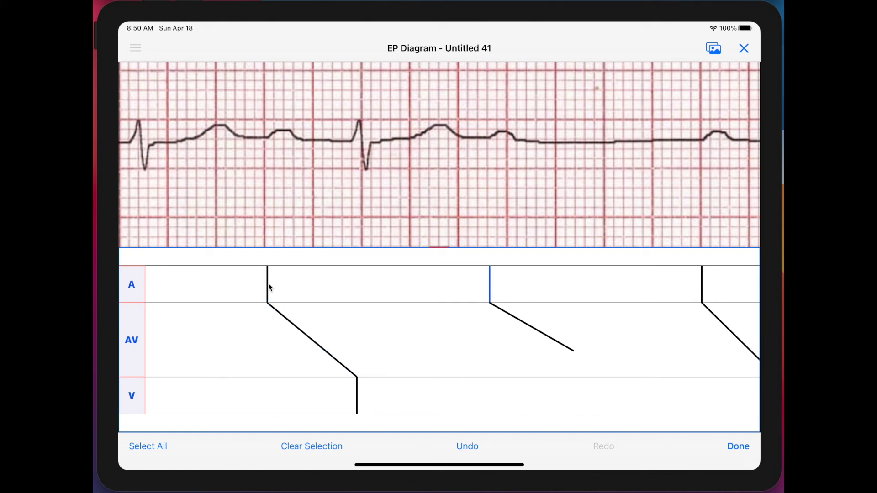
click(220, 281)
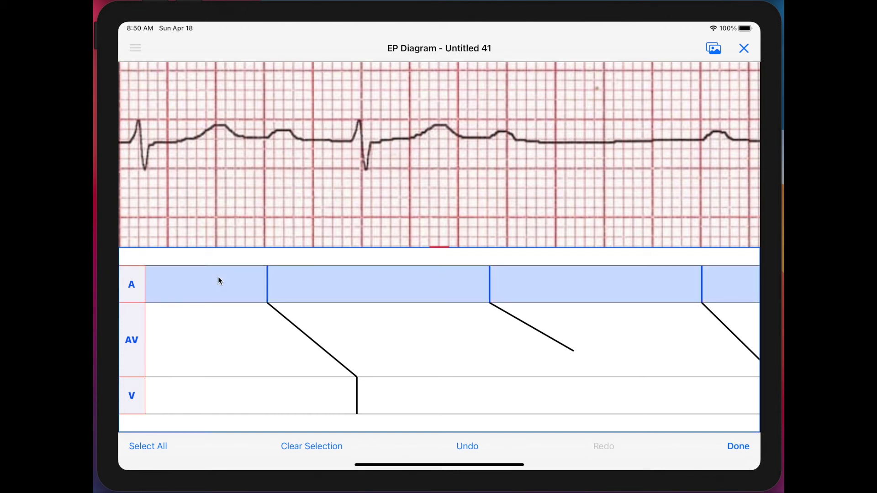
click(218, 277)
drag(231, 274, 377, 389)
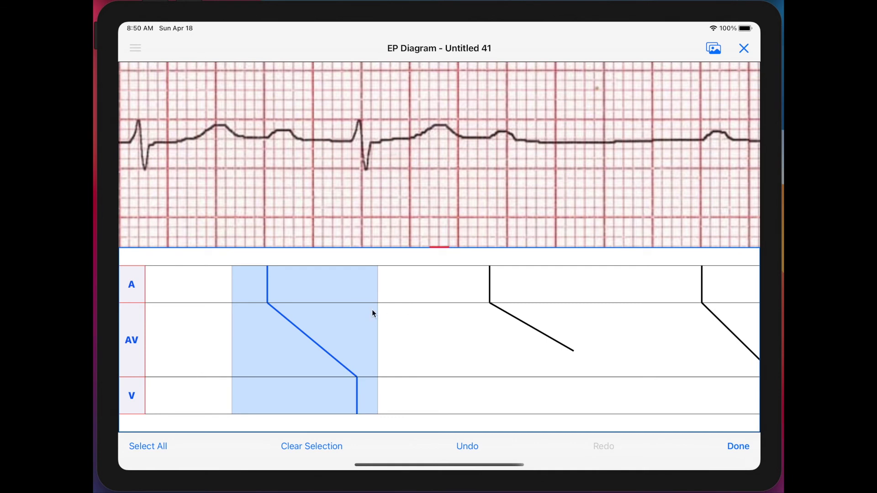
Set the selected beat's marks to the Dashed style and undo the style change.
right_click(324, 287)
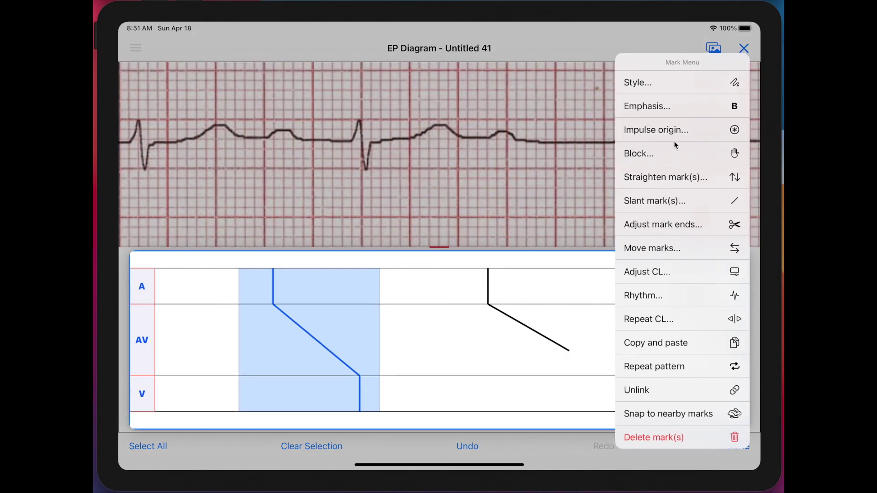
click(675, 81)
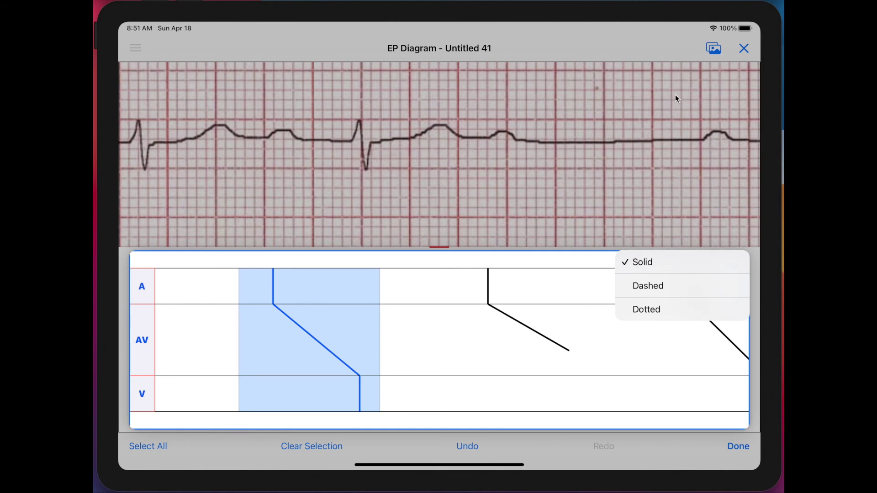
click(659, 283)
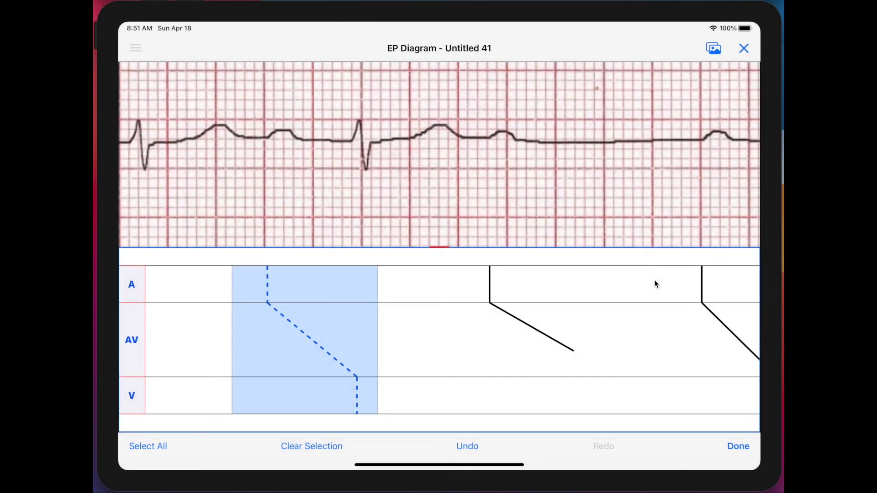
click(468, 447)
Move the selected beat's A, AV and V marks together slightly later in time.
click(338, 326)
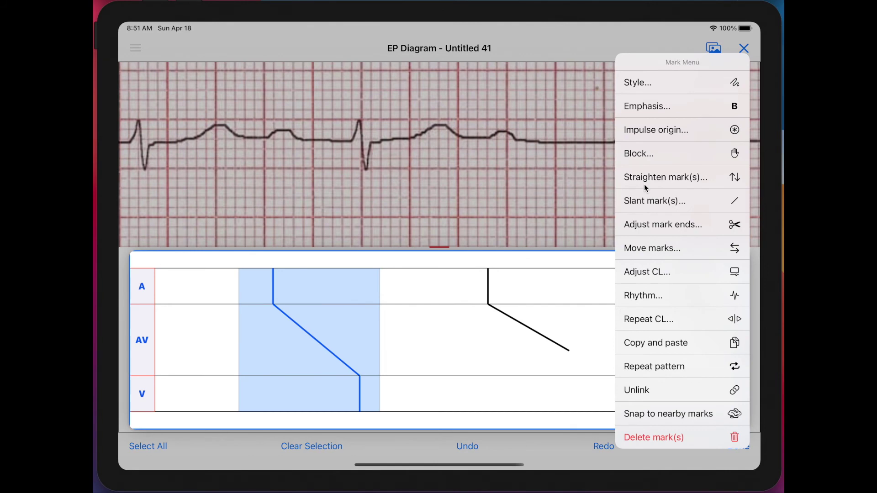
click(641, 247)
mouse_move(345, 318)
mouse_down()
mouse_move(406, 317)
mouse_move(352, 317)
mouse_move(360, 320)
mouse_up()
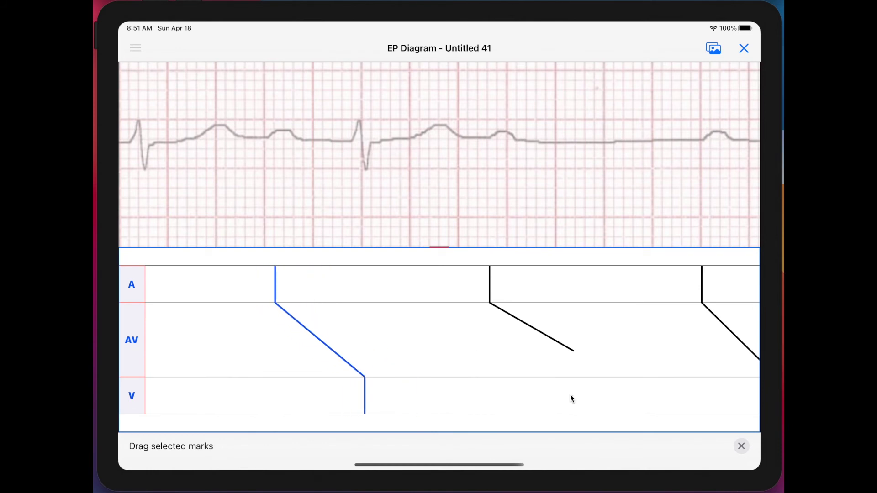
click(741, 446)
Copy the selected beat, paste it shortly before the blocked beat, and delete the original selected marks.
click(325, 335)
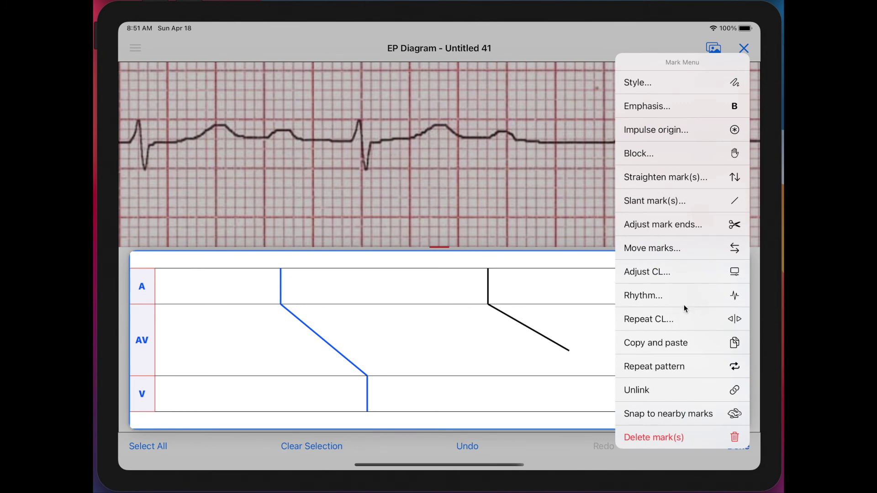
click(667, 343)
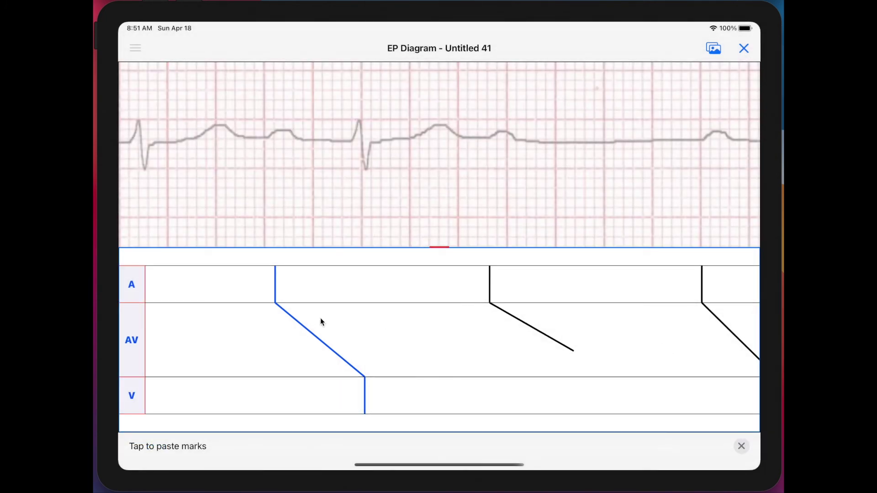
click(406, 284)
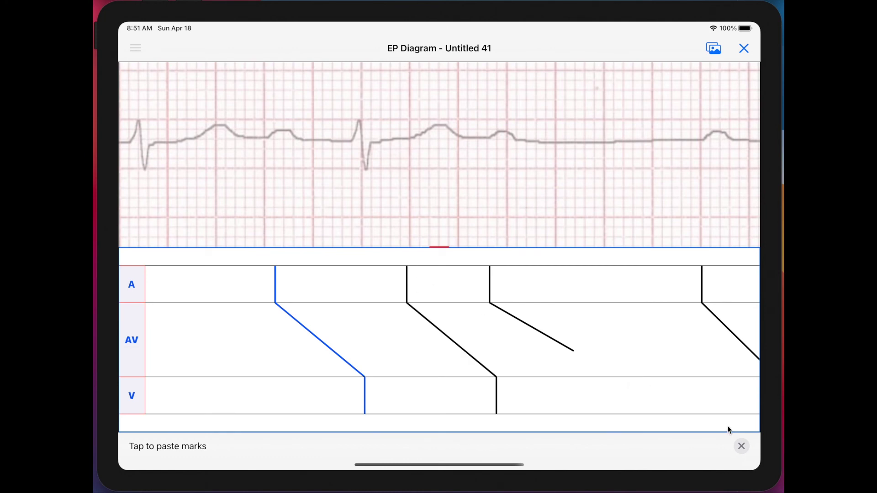
click(742, 446)
click(331, 347)
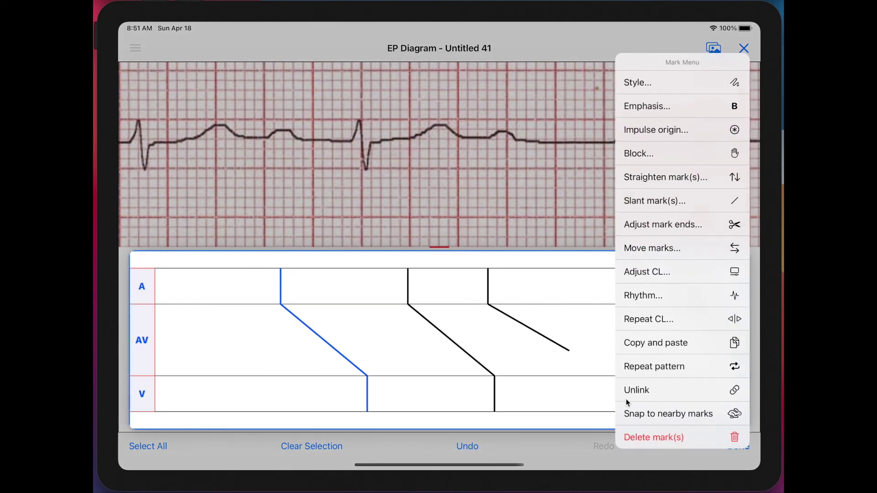
click(639, 436)
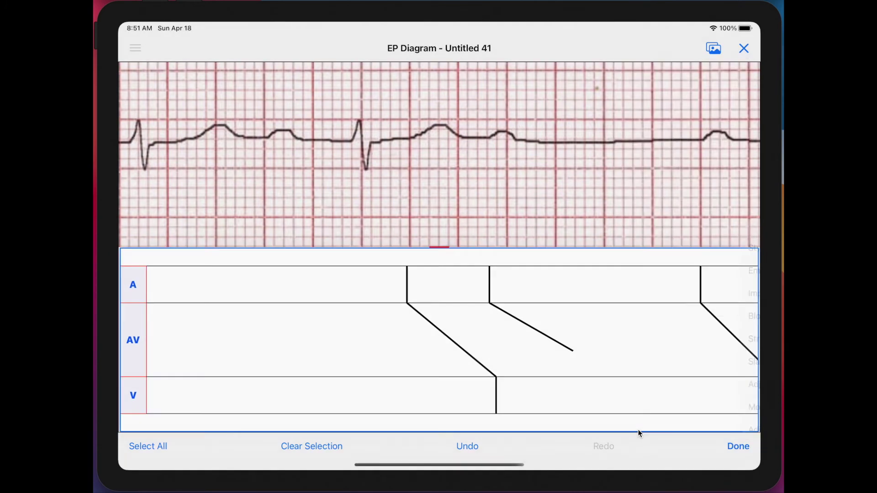
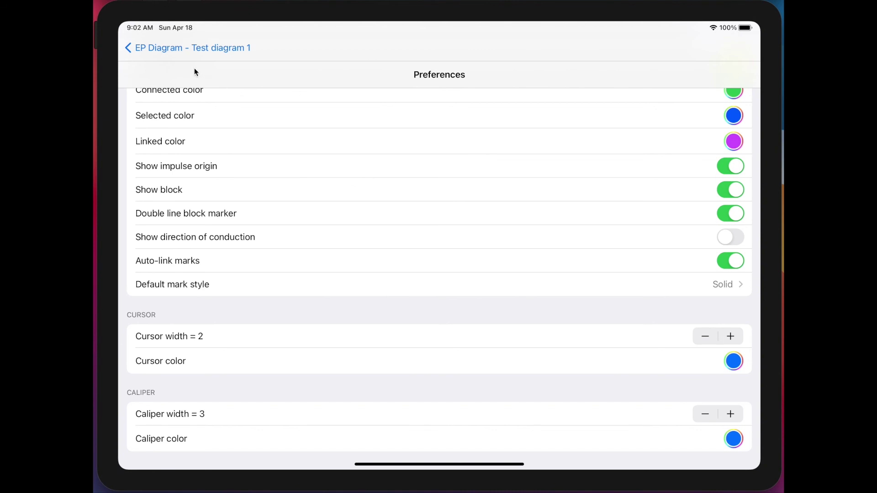
Leave the preferences of Test diagram 1, delete all marks from its ladder, and finish editing.
click(132, 48)
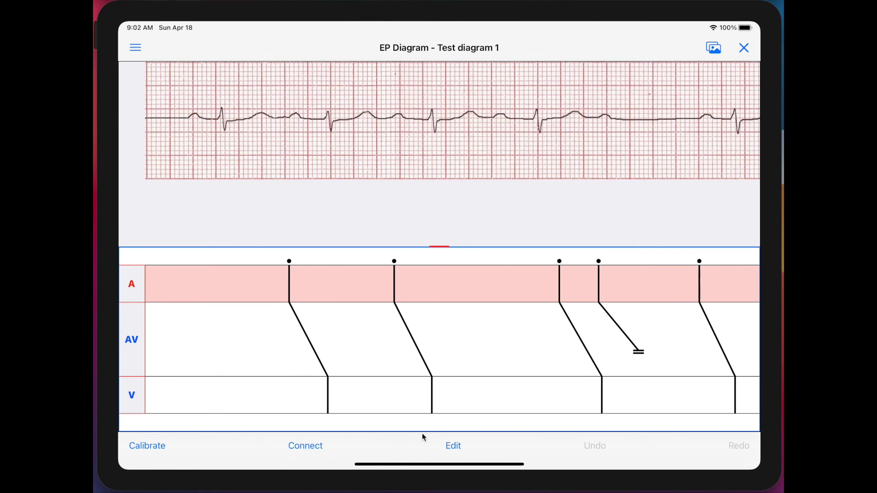
click(454, 445)
click(165, 449)
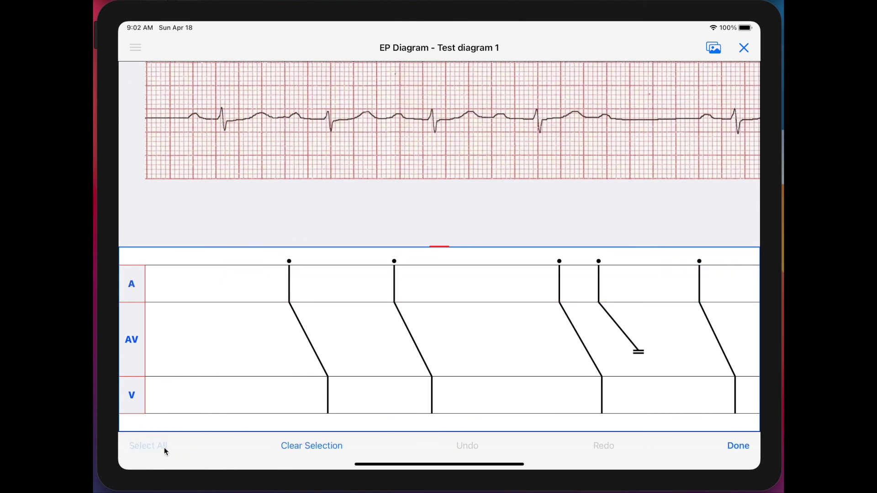
right_click(235, 367)
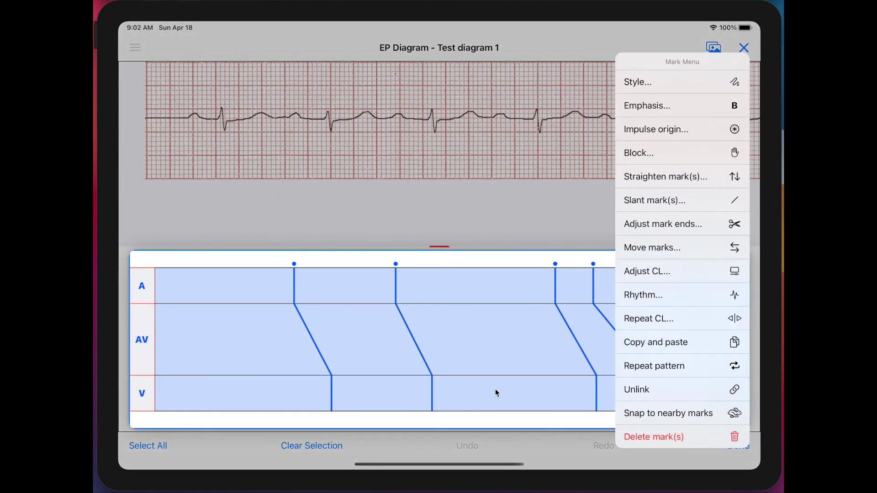
click(627, 437)
click(737, 446)
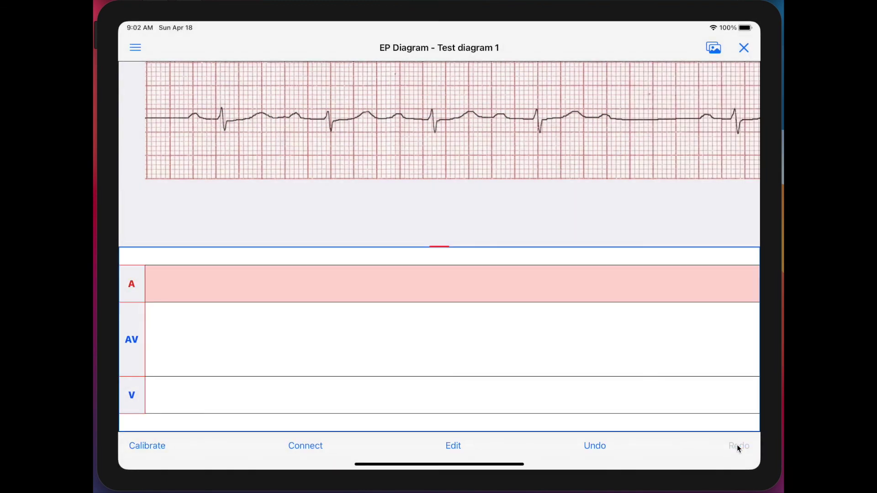
Add a mark spanning the AV region just before the third P wave, slant it slightly, and deselect it.
click(388, 339)
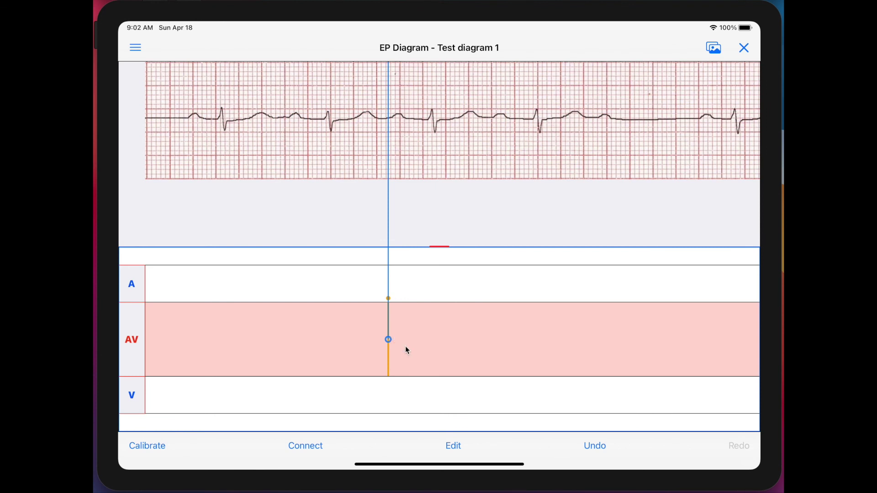
mouse_move(389, 172)
mouse_down()
mouse_move(420, 173)
mouse_move(358, 173)
mouse_move(423, 170)
mouse_move(386, 166)
mouse_up()
click(391, 170)
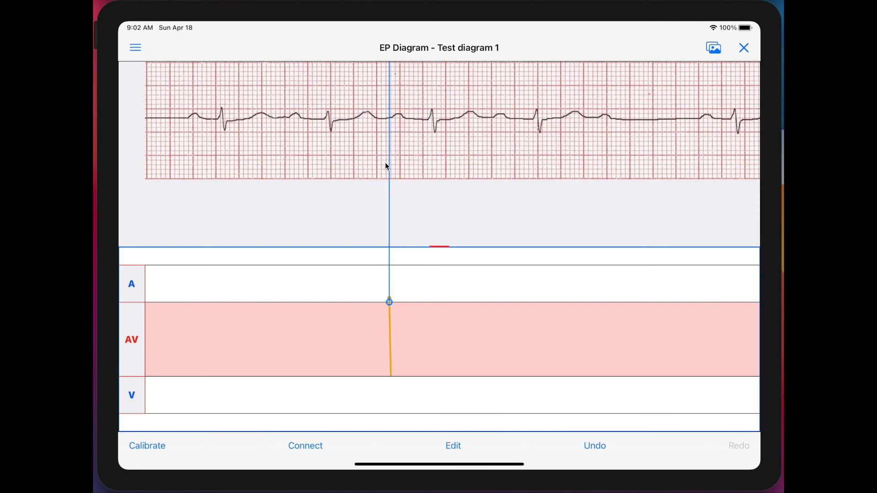
click(476, 190)
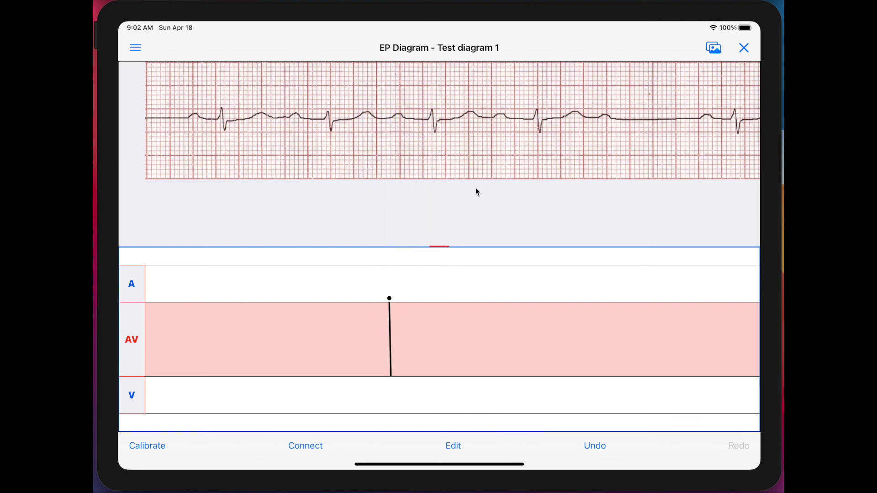
Slant the AV mark so its lower end stops as a block partway down the region, and shift the whole mark slightly earlier.
click(391, 342)
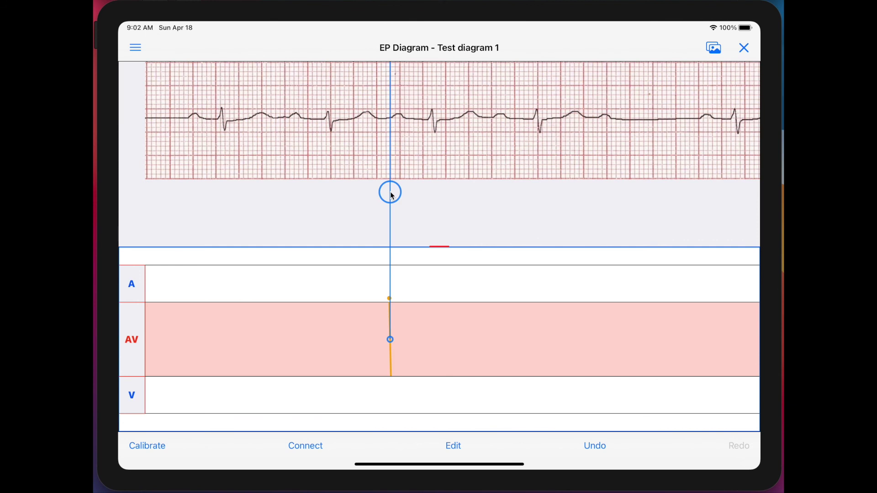
drag(392, 196, 402, 179)
click(401, 179)
drag(397, 180, 447, 166)
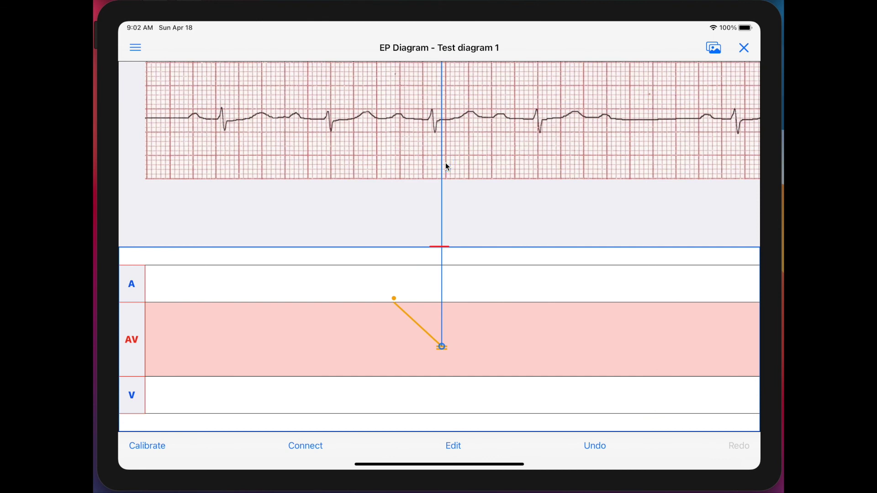
mouse_move(419, 162)
mouse_down()
mouse_move(456, 162)
mouse_move(409, 160)
mouse_move(445, 161)
mouse_move(419, 161)
mouse_up()
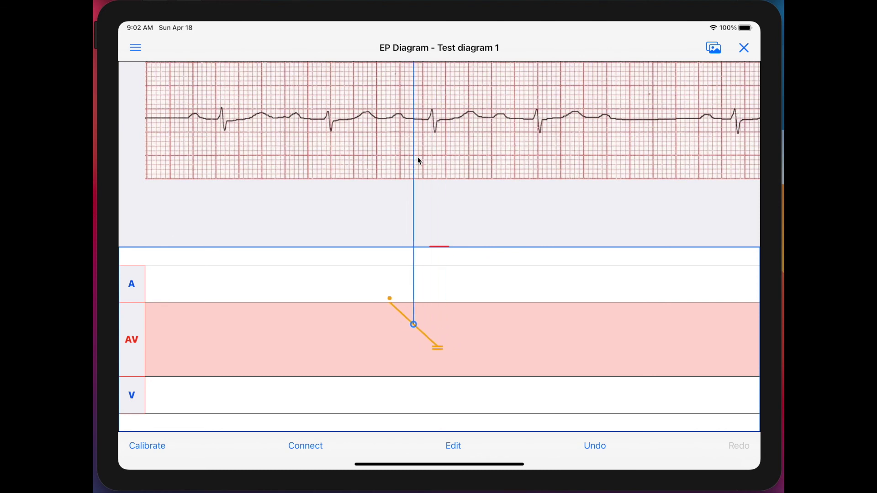